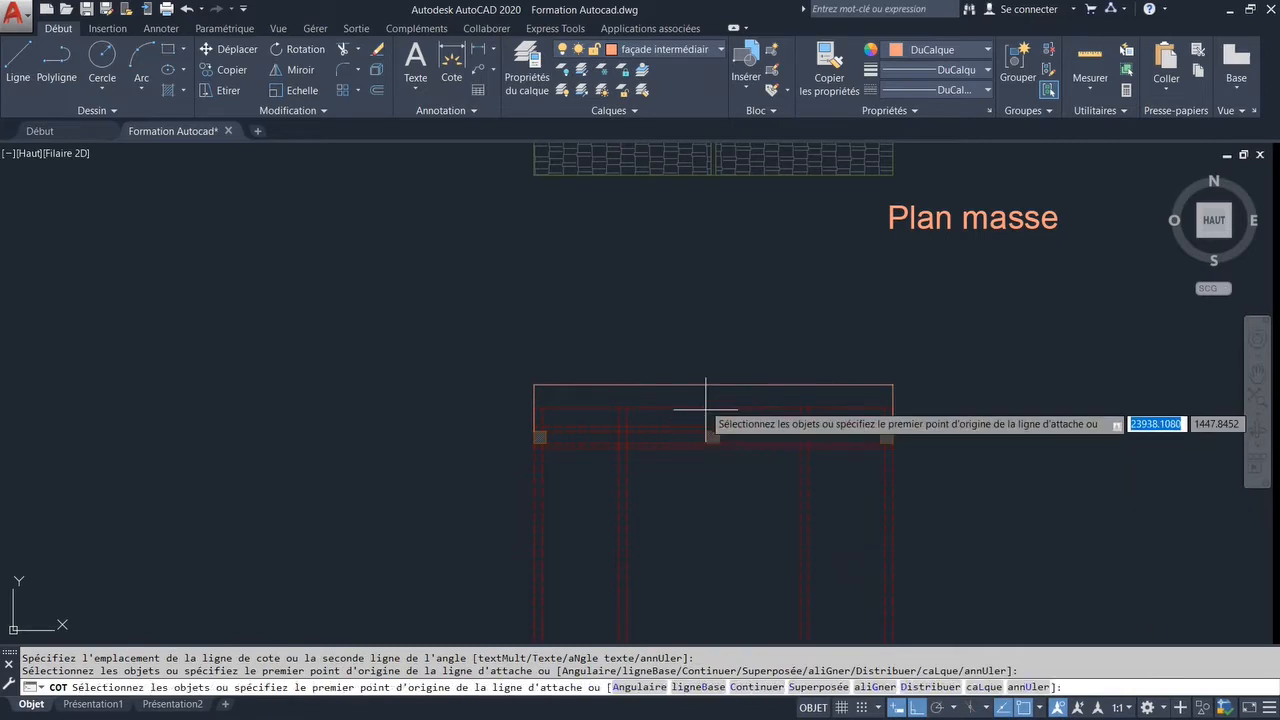
- End the dimension command and examine the arrowheads and text size of the overall dimension above the plan
key(Return)
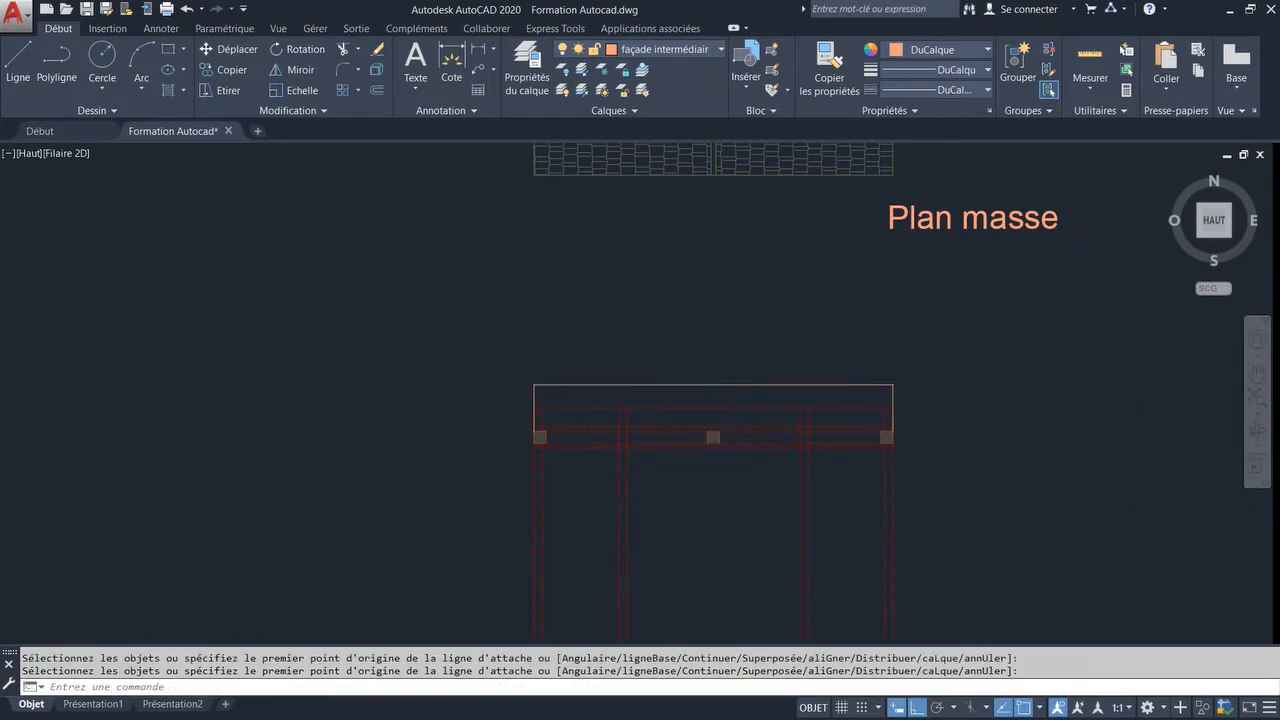
scroll(905, 389, up, 5)
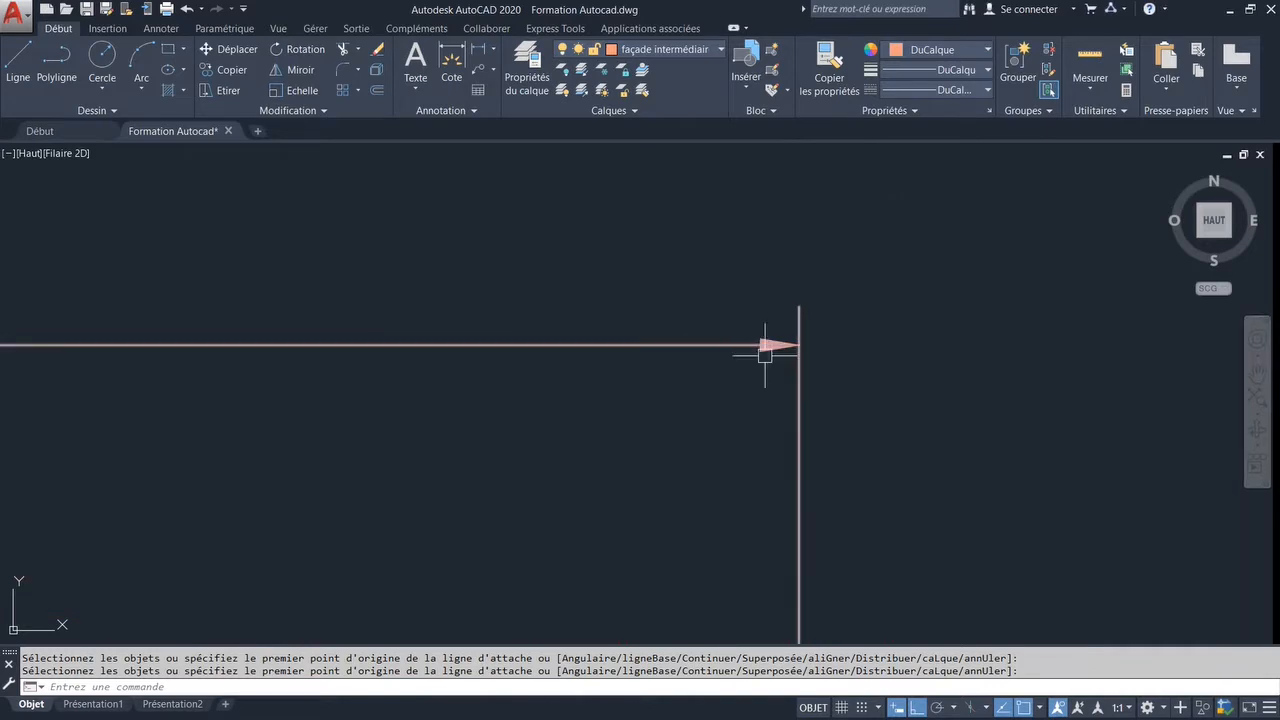
scroll(930, 305, down, 4)
scroll(700, 298, down, 3)
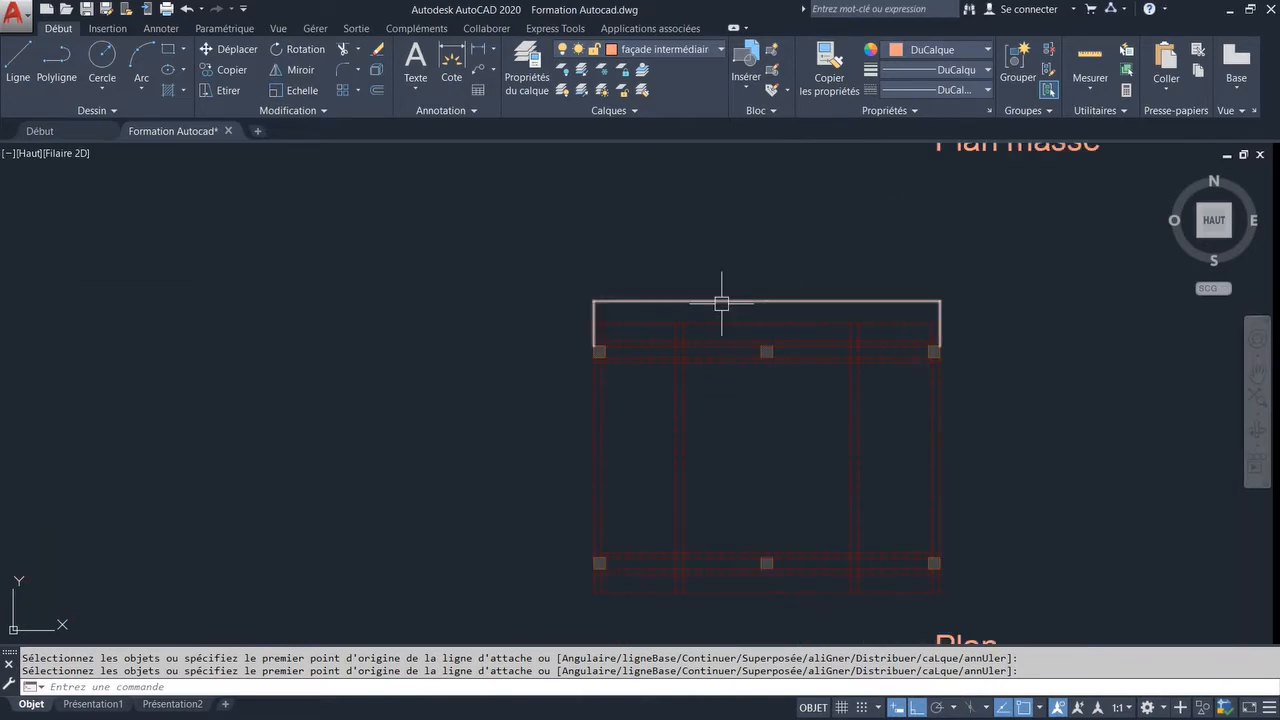
scroll(757, 300, up, 6)
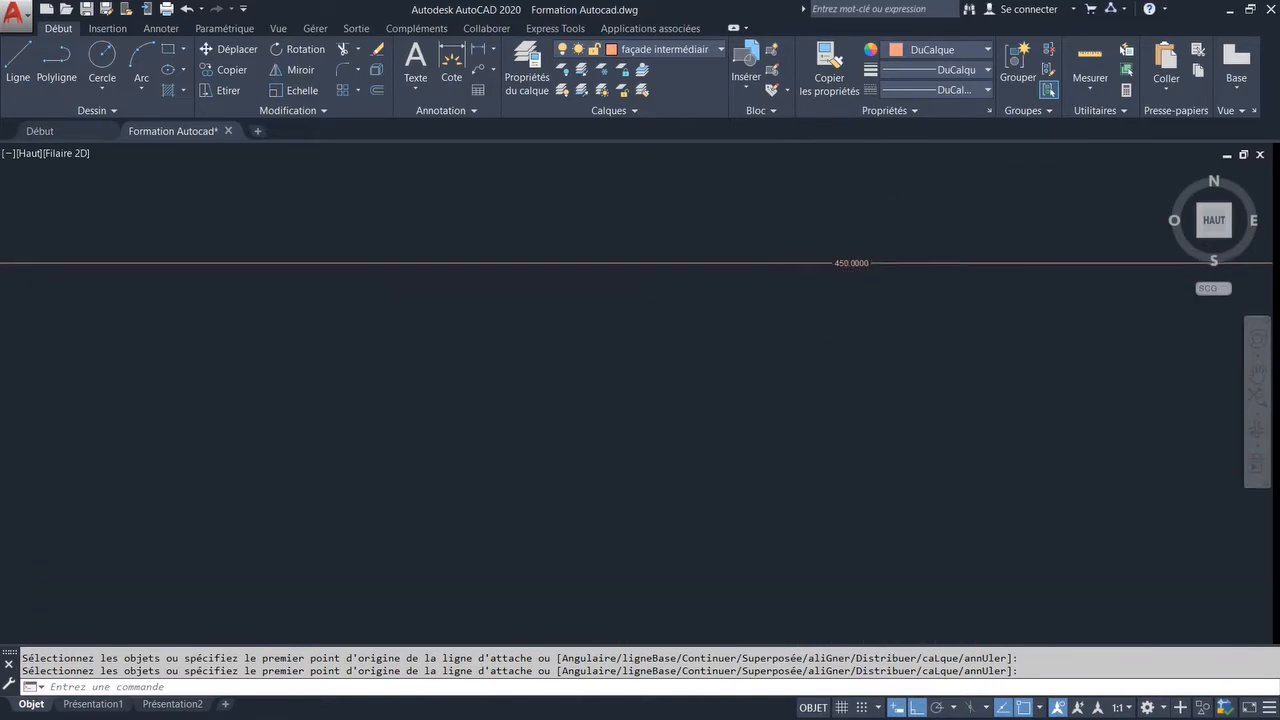
scroll(840, 290, down, 2)
key(Escape)
- Open the Standard dimension style for modification and increase its text height
click(771, 294)
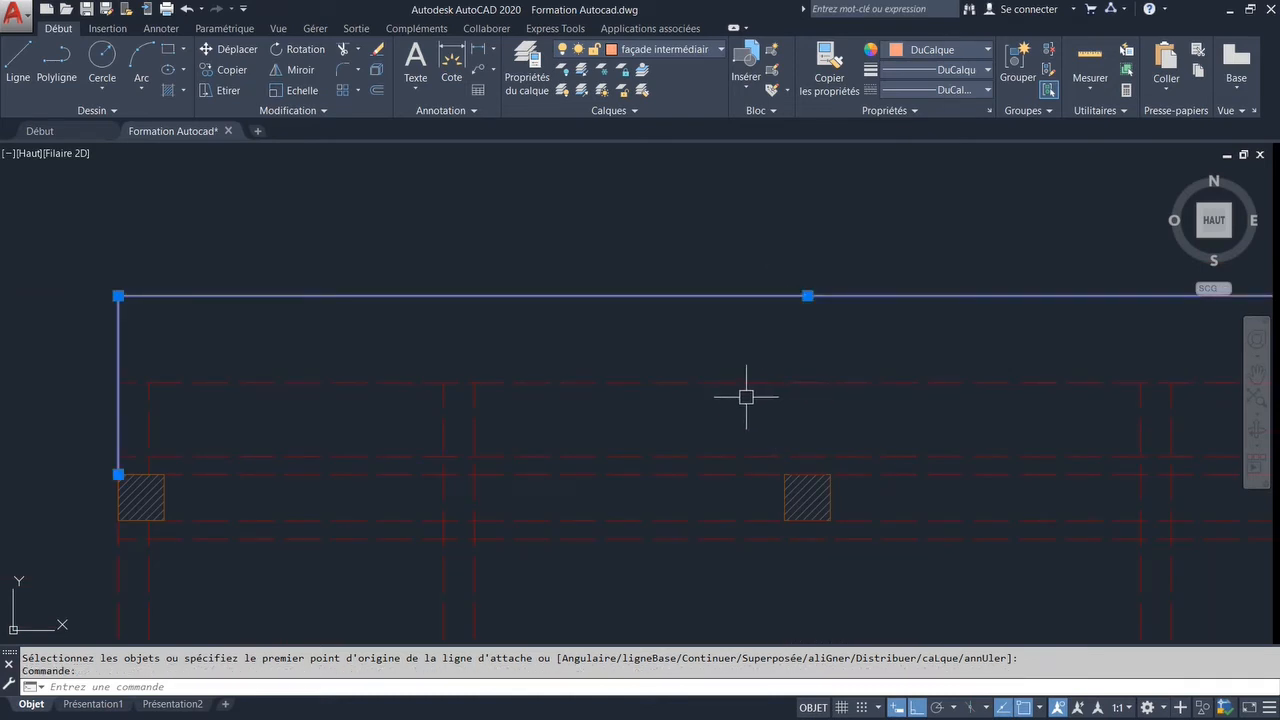
click(162, 29)
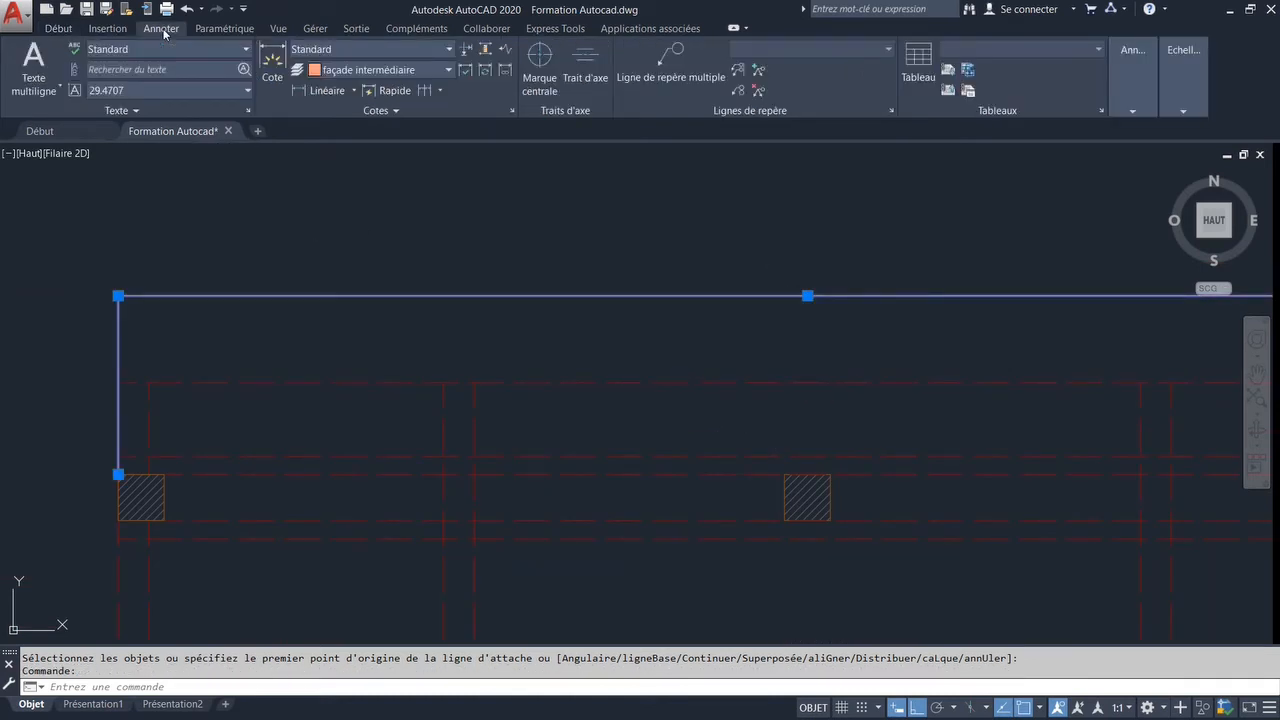
click(348, 50)
click(335, 151)
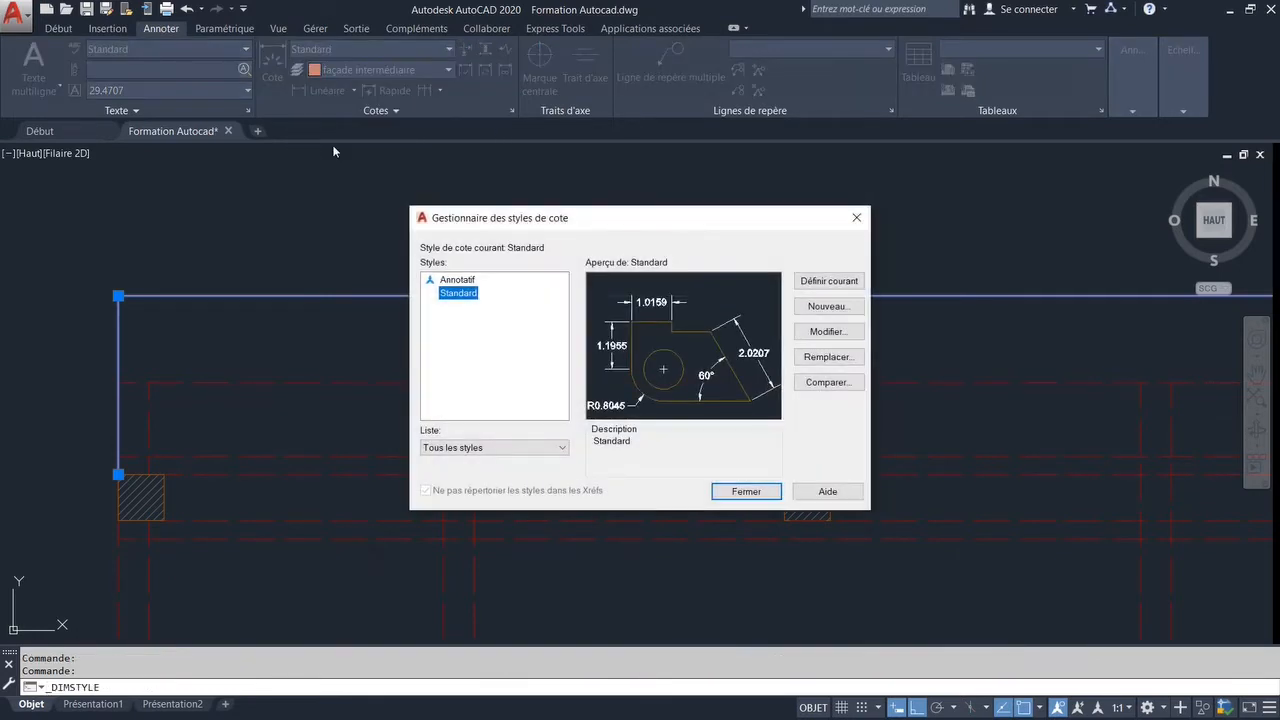
click(818, 333)
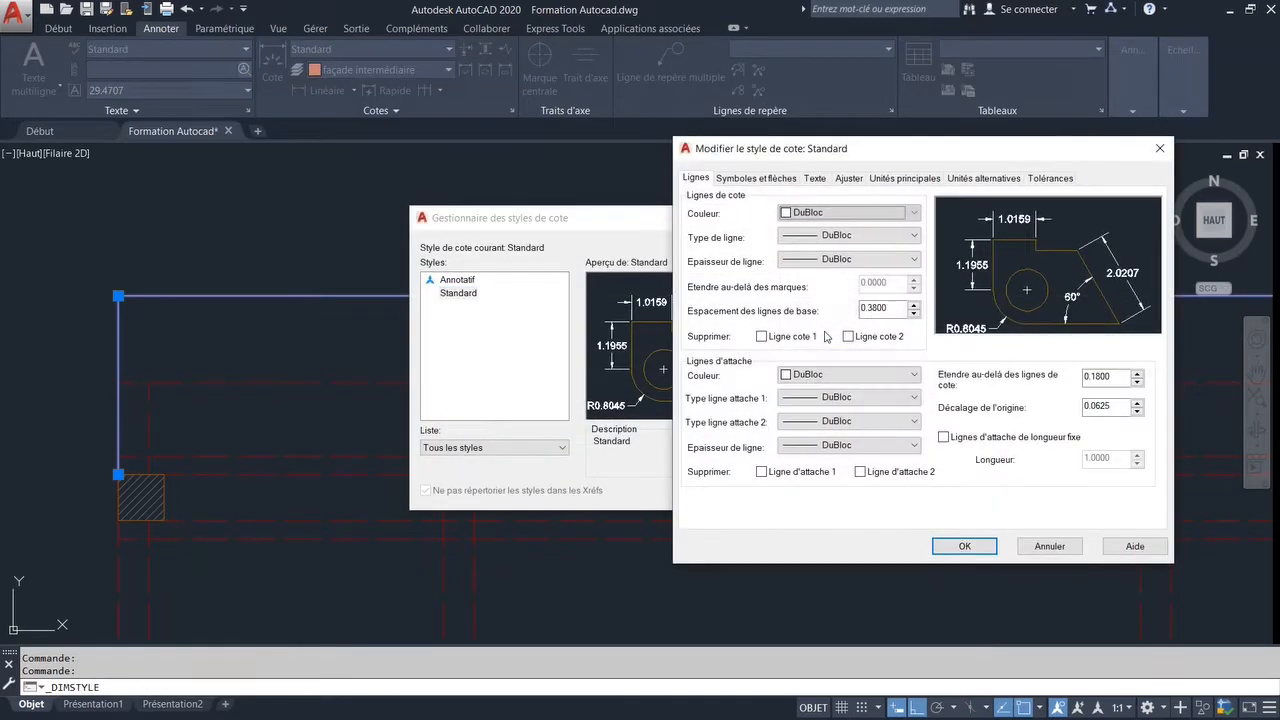
click(813, 179)
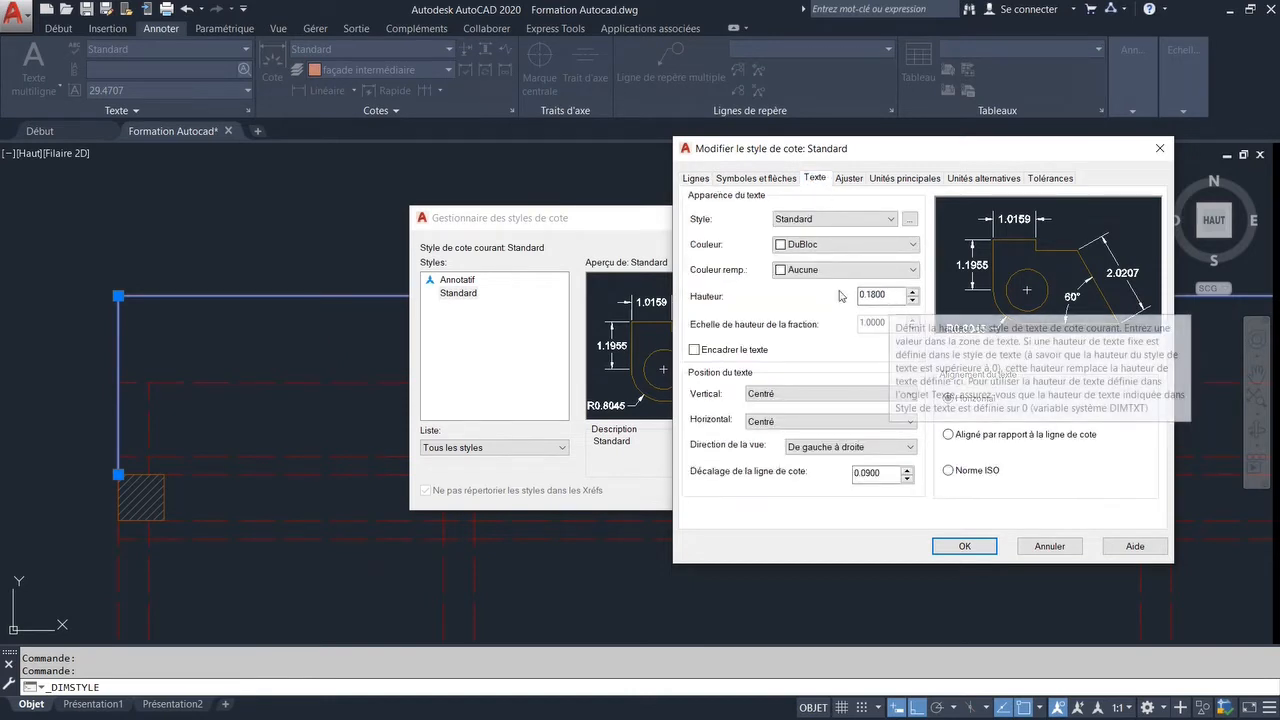
double_click(885, 295)
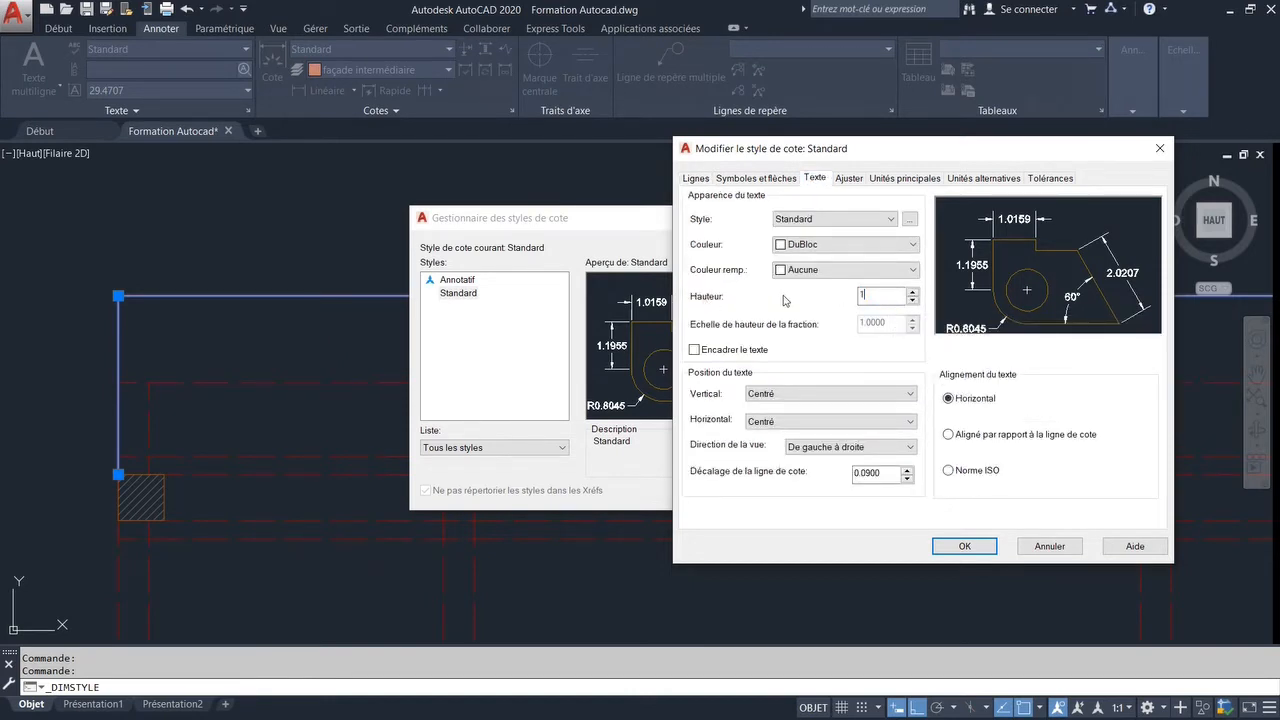
- Set the Standard dimension style's arrow size to 15 and apply the changes to the drawing
click(754, 179)
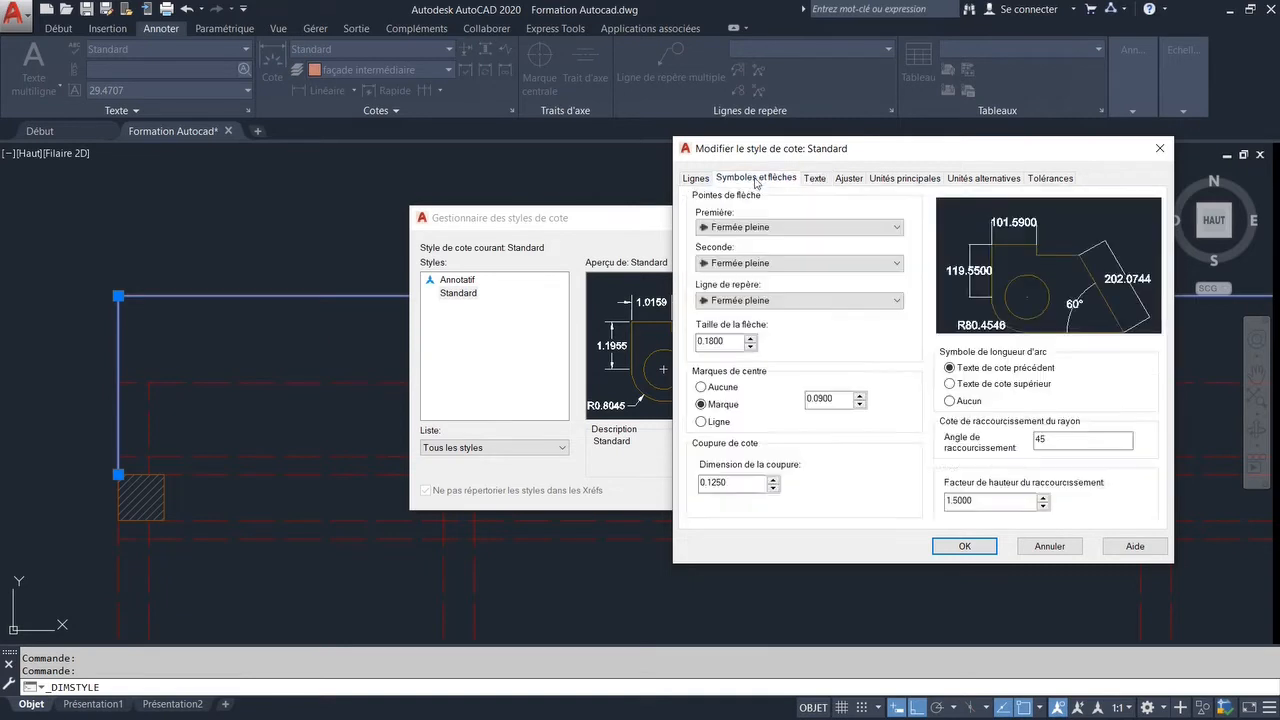
double_click(725, 341)
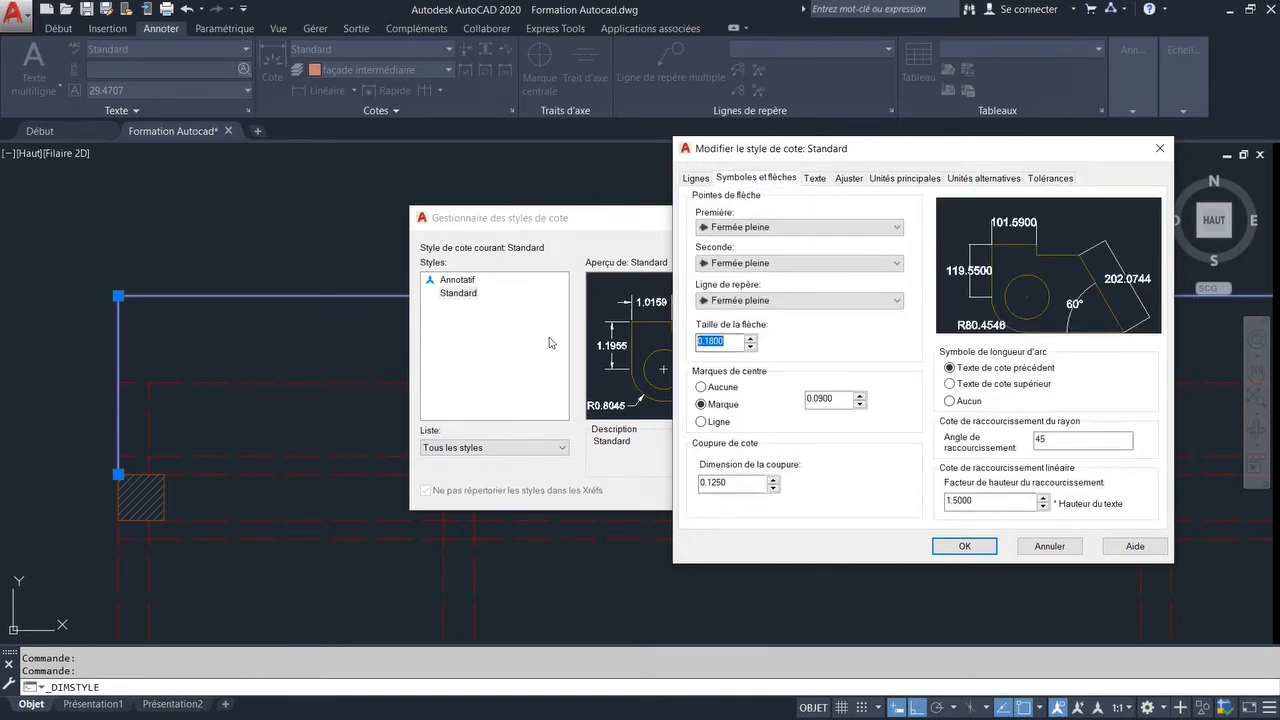
text(15)
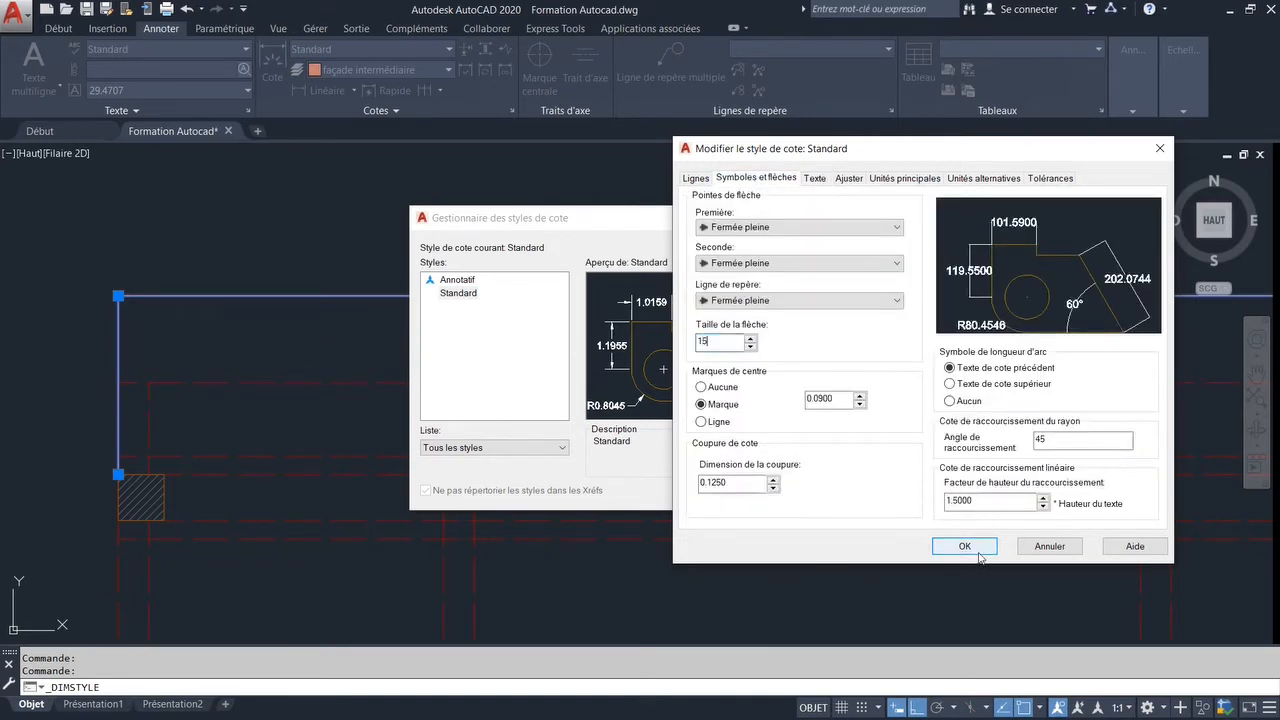
click(964, 546)
click(745, 492)
scroll(552, 351, down, 5)
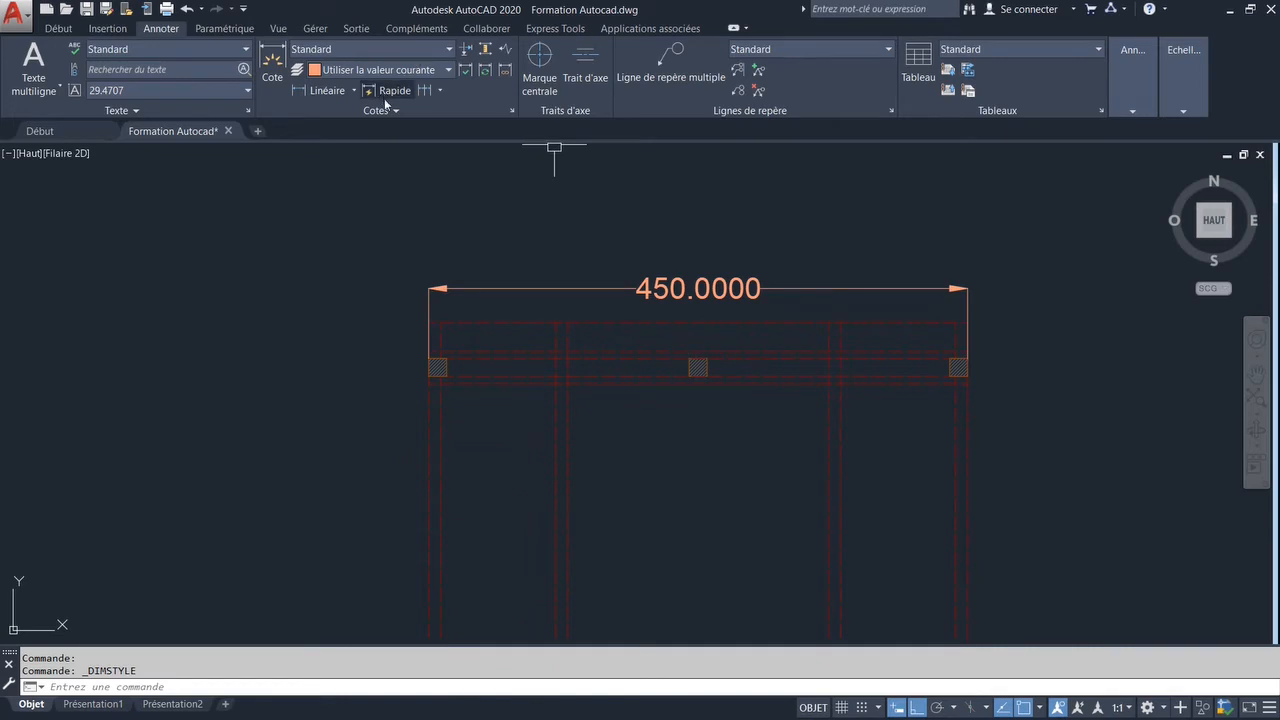
- Set the Standard dimension style's arrow size to 10 and its text height to 12, and apply both
click(373, 47)
click(337, 153)
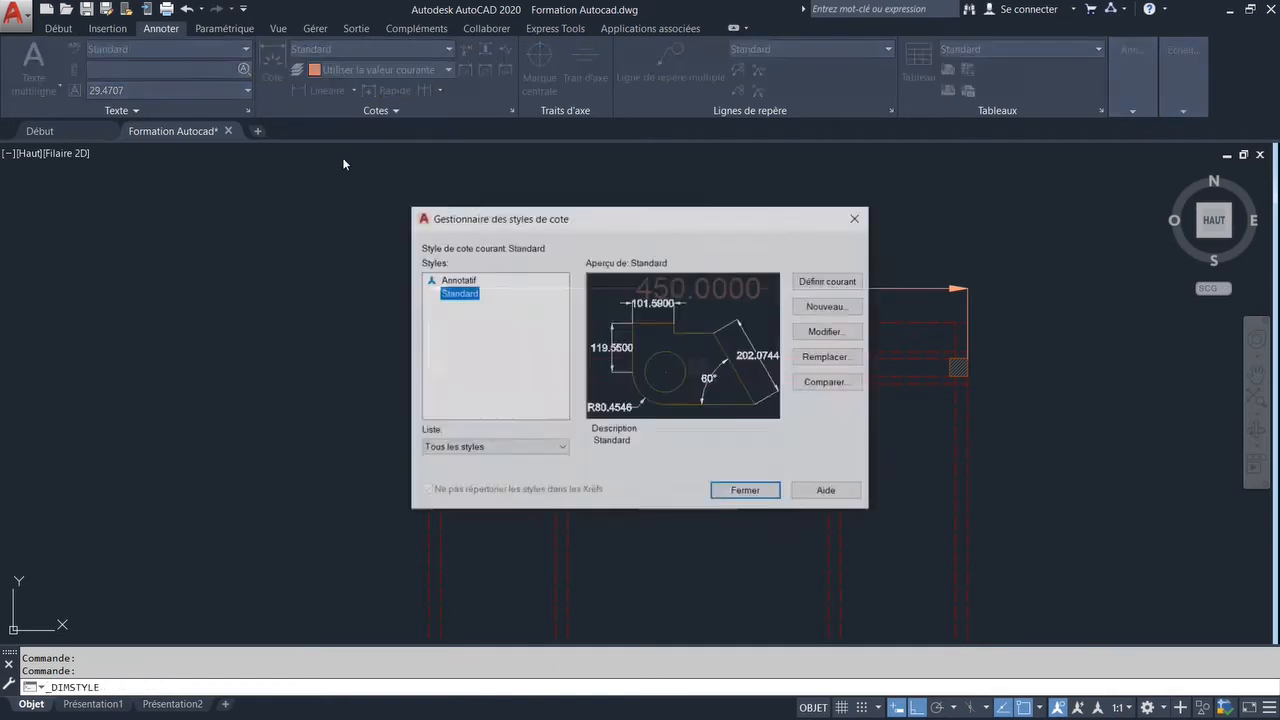
click(828, 331)
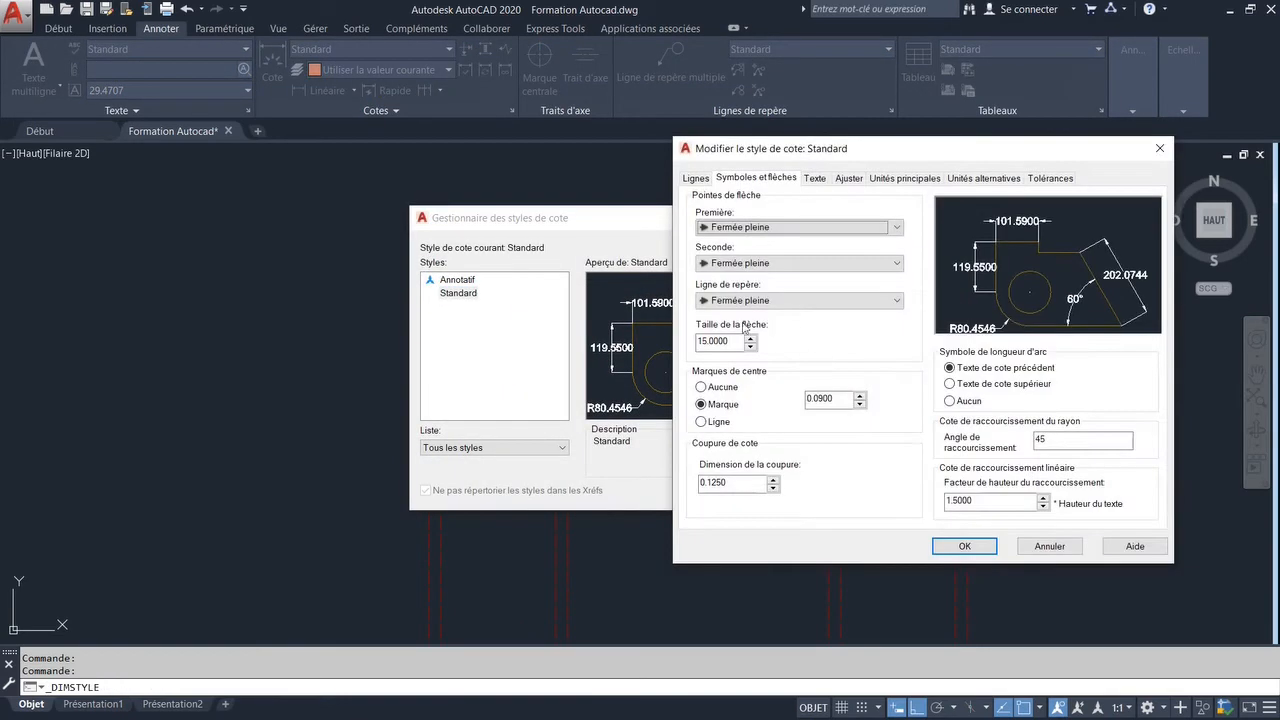
double_click(731, 343)
text(10)
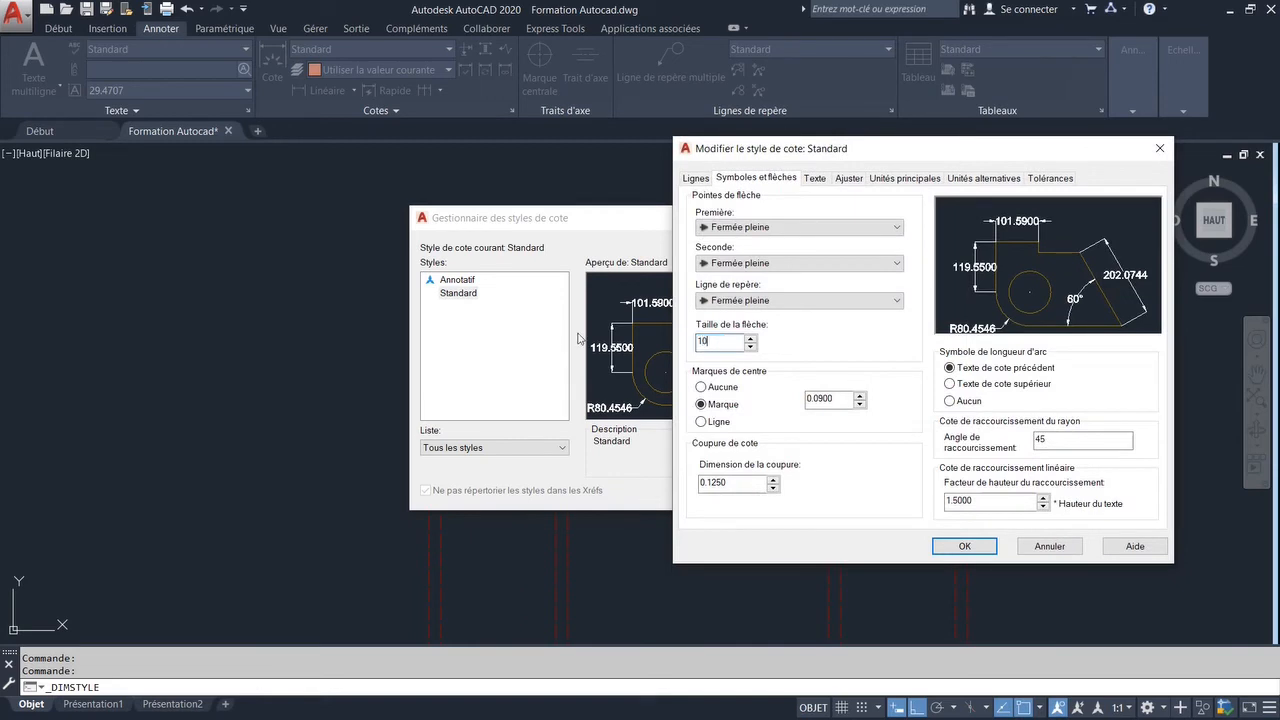
click(824, 182)
double_click(878, 294)
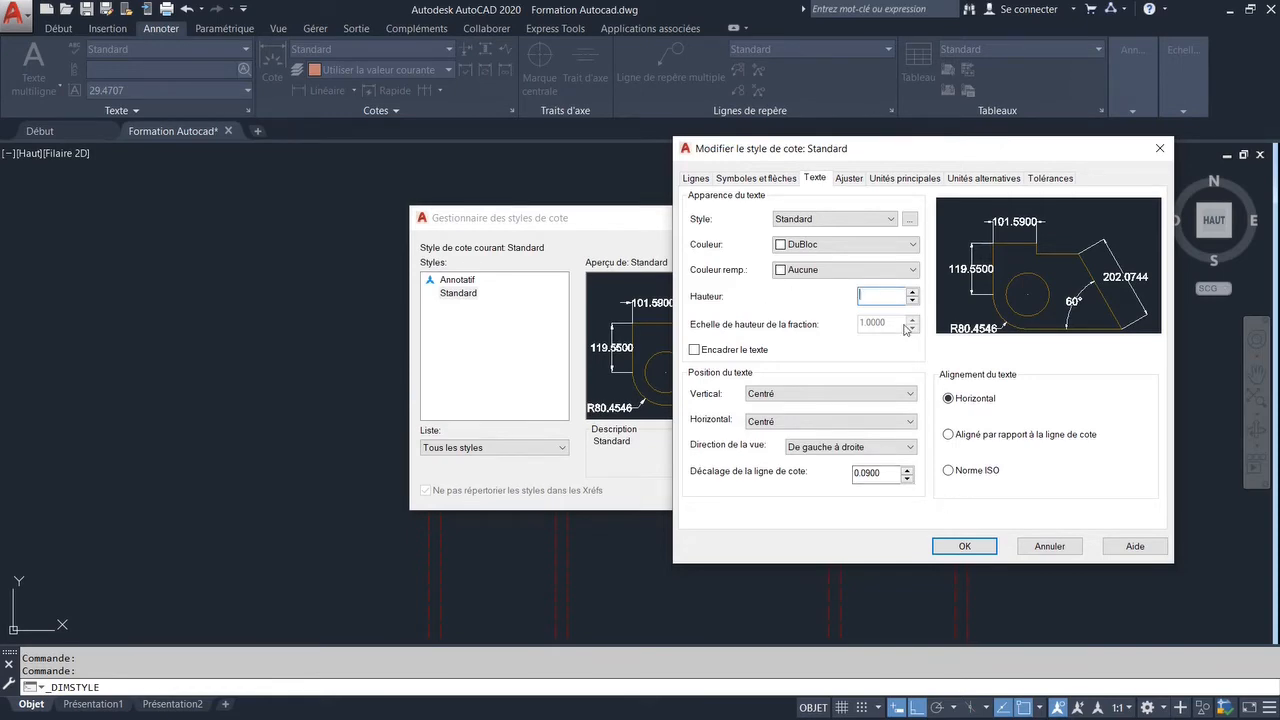
click(966, 545)
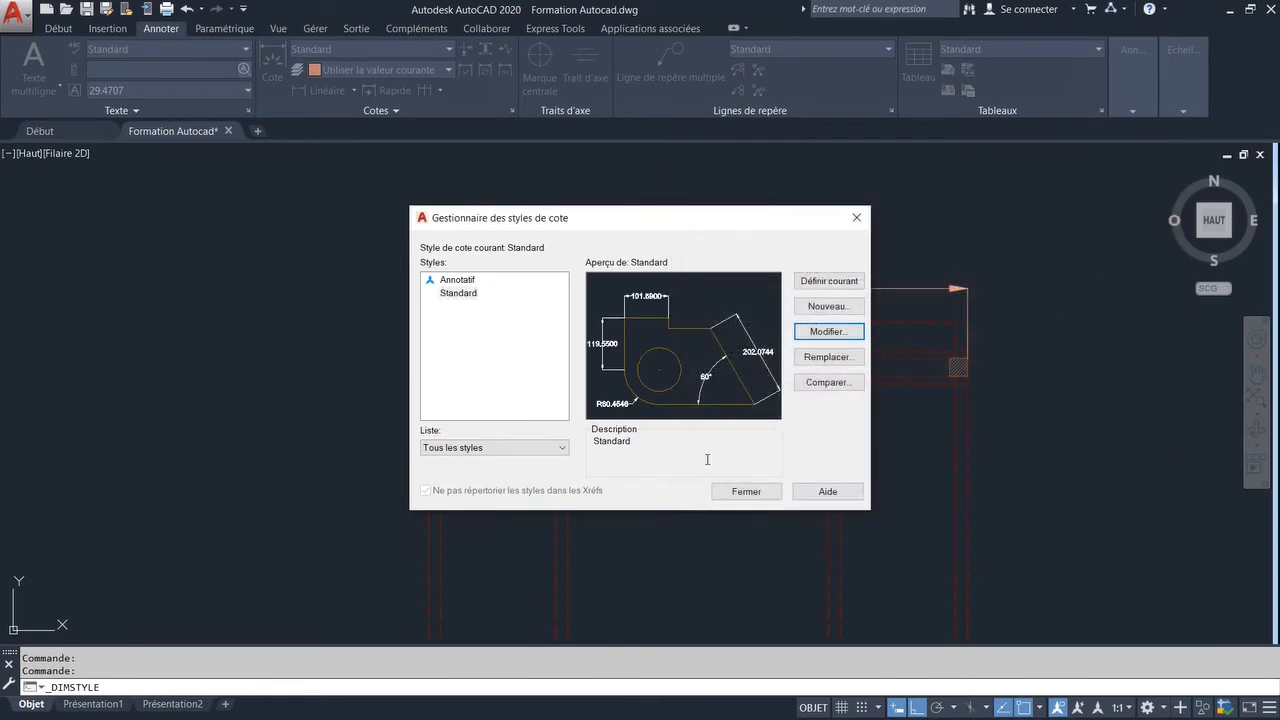
click(740, 490)
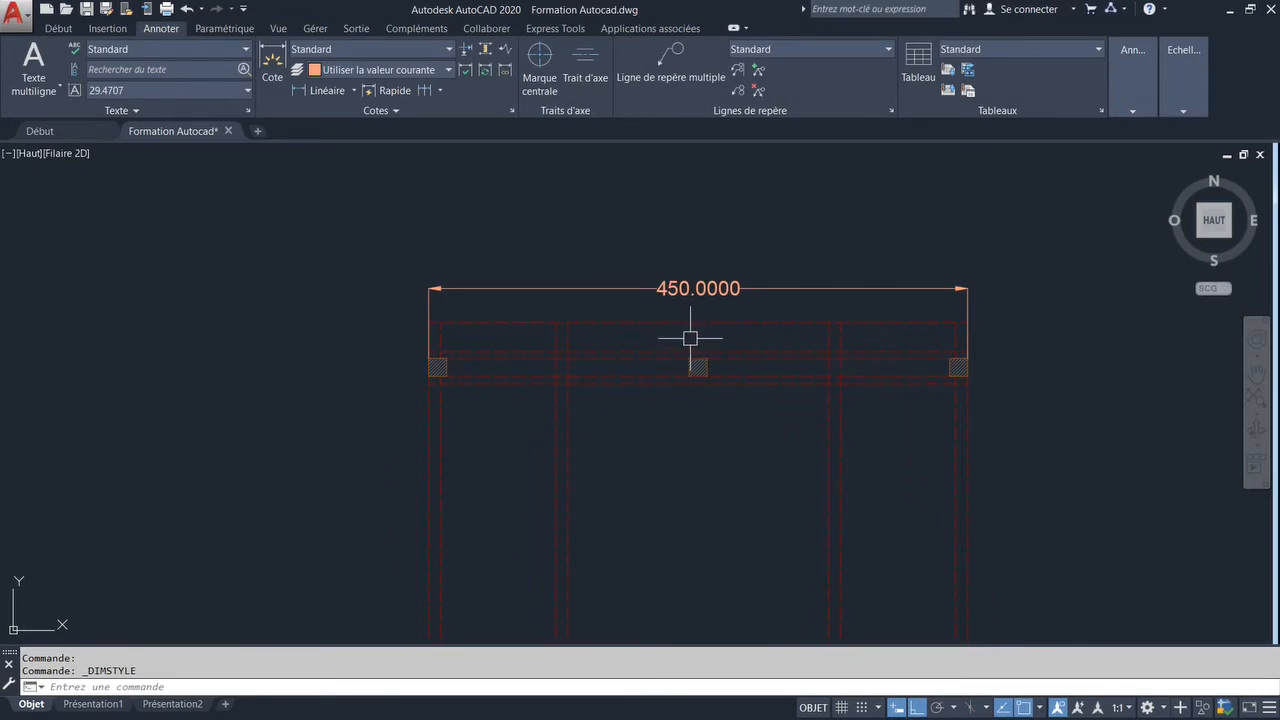
- Set the linear dimension precision of the Standard style to 0, without decimals, and apply it
click(724, 290)
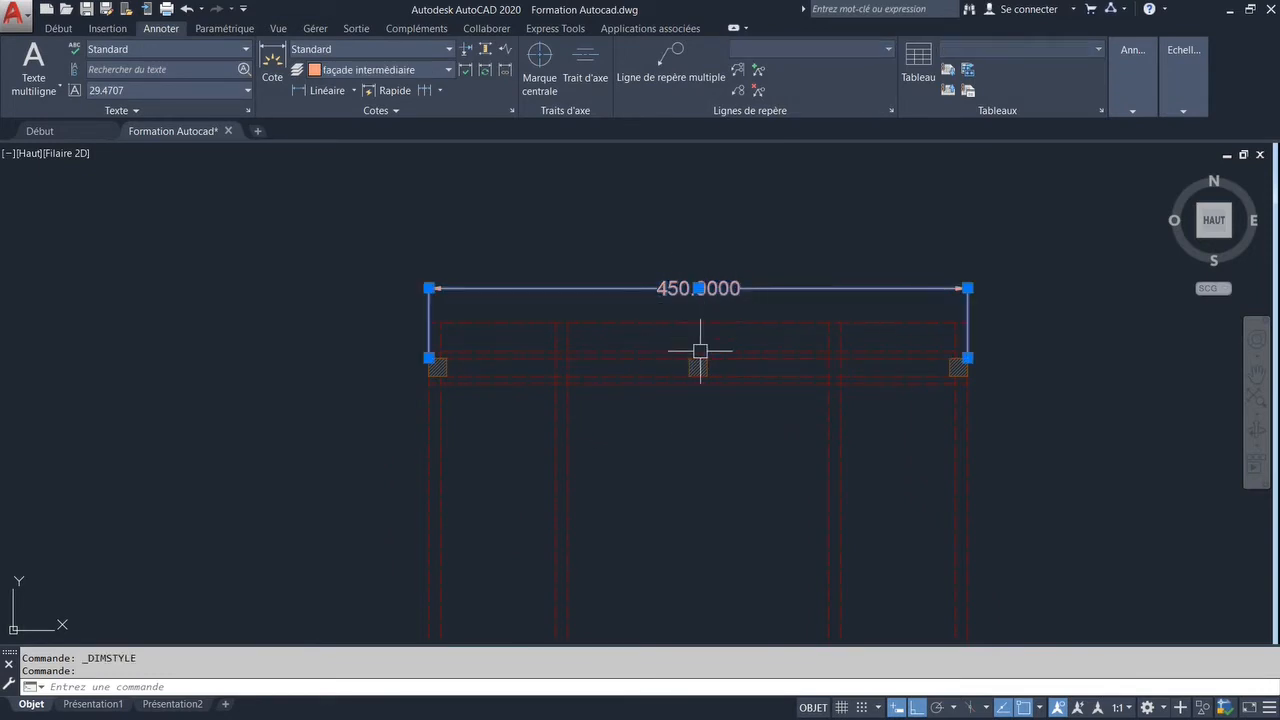
click(344, 46)
click(346, 148)
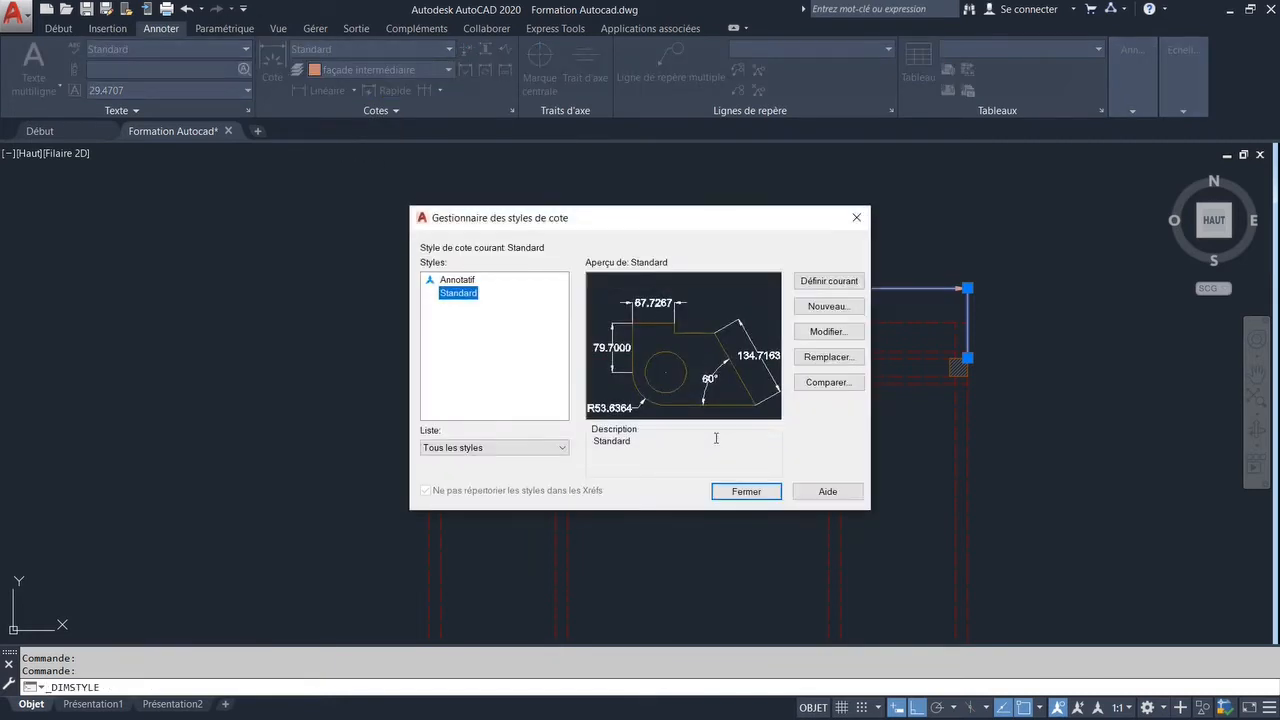
click(828, 331)
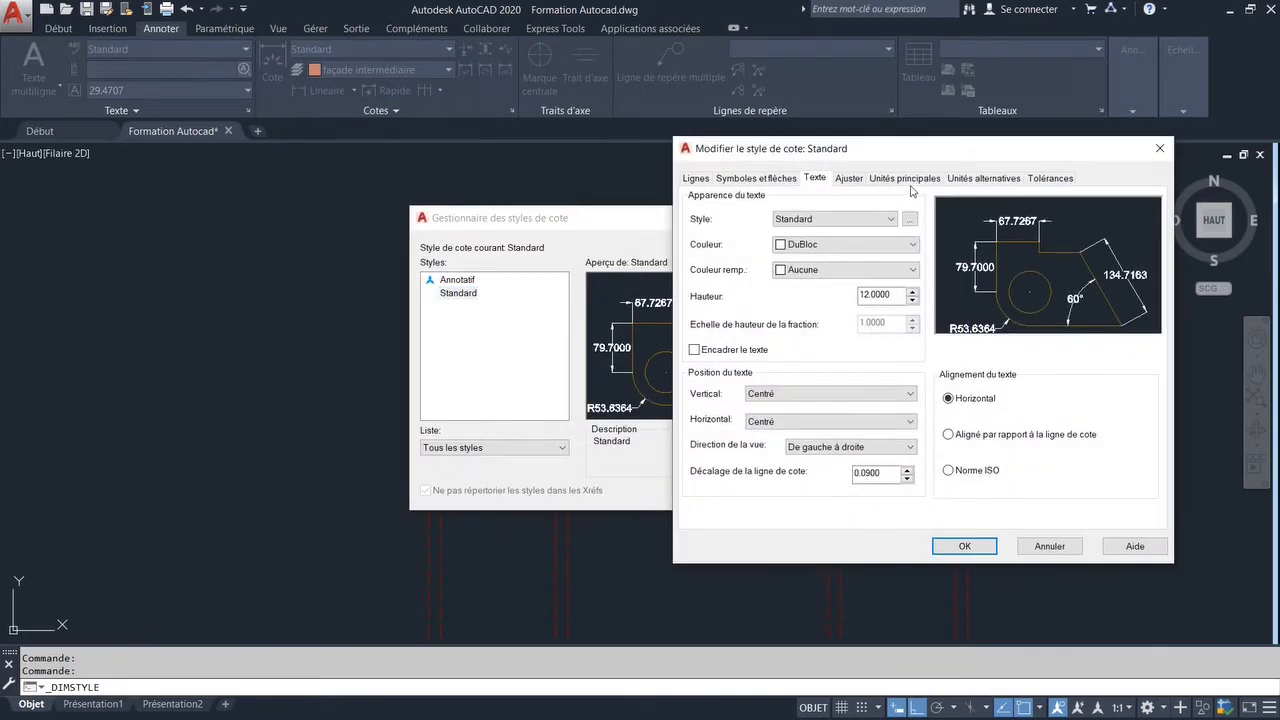
click(905, 178)
click(840, 234)
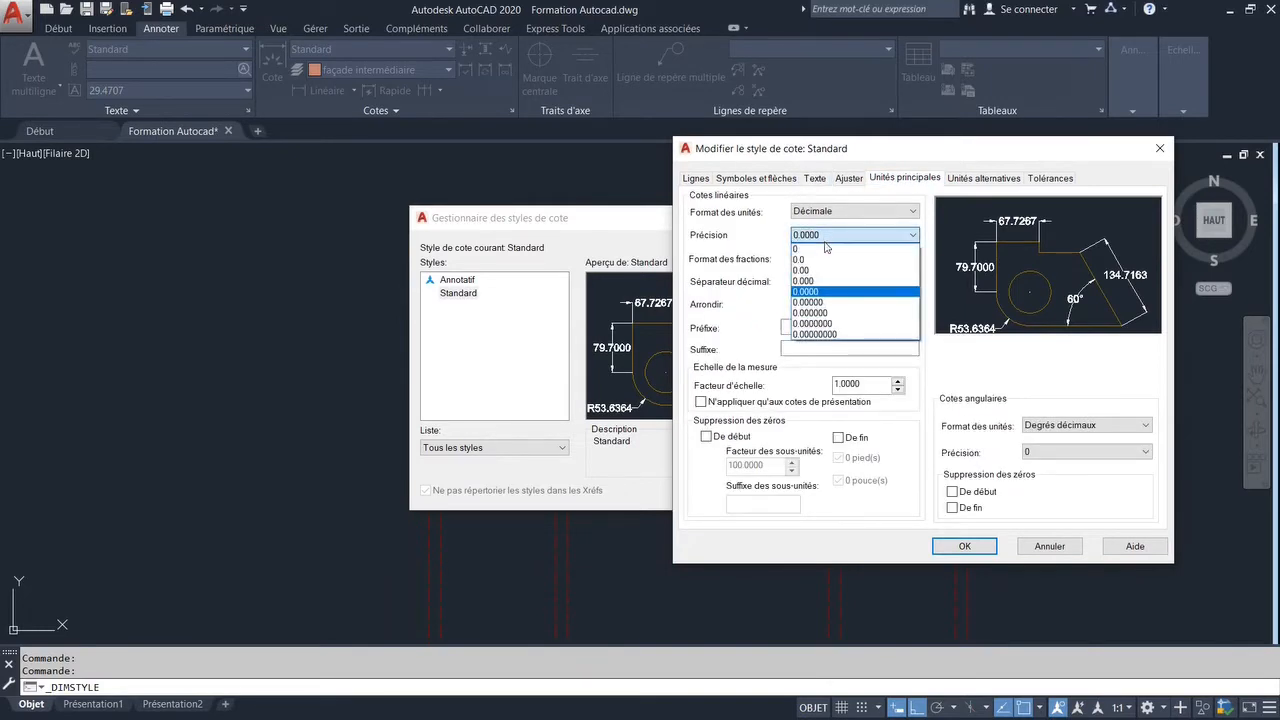
click(800, 249)
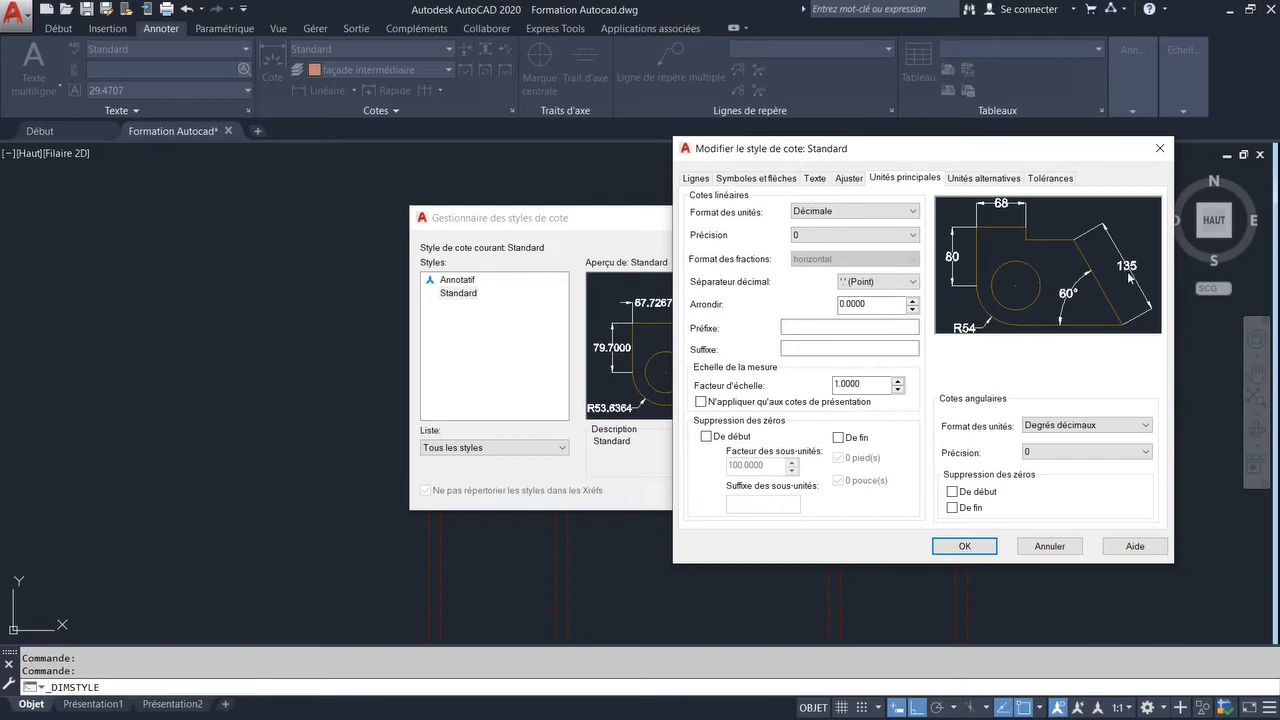
click(965, 546)
click(765, 494)
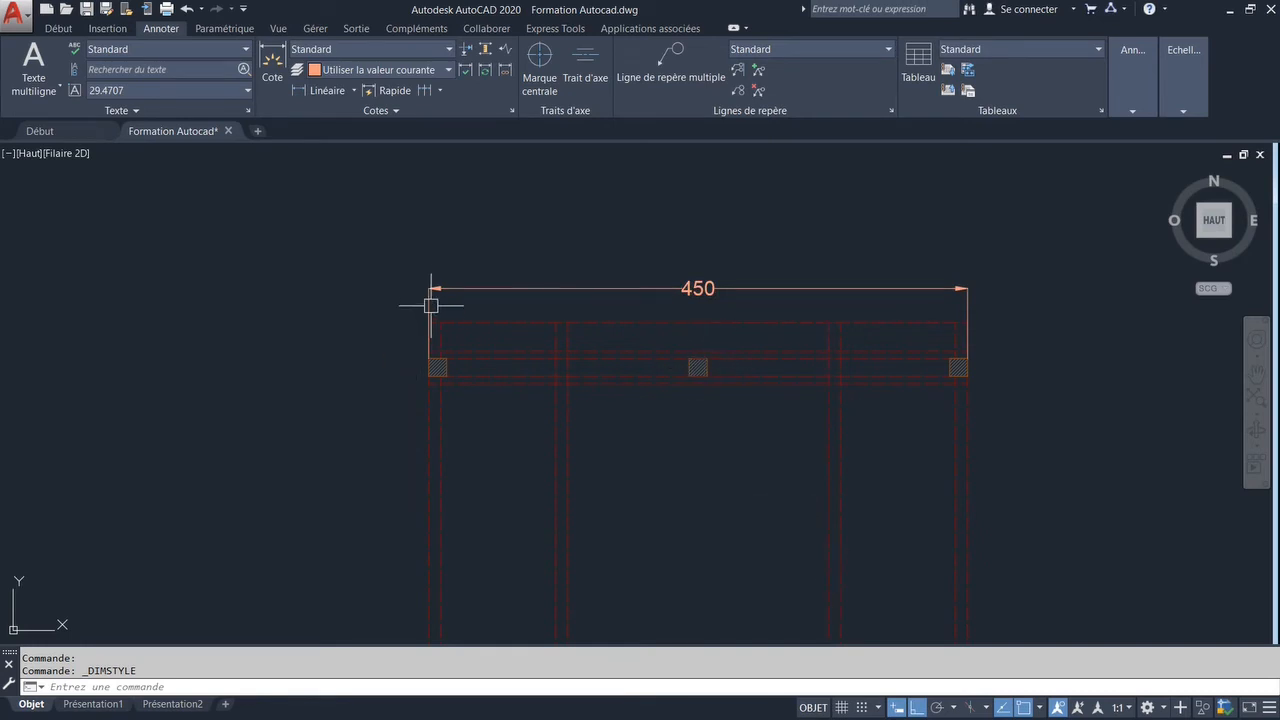
- Suppress extension lines 1 and 2 (Ligne d'attache 1 and 2) in the Standard dimension style and apply it
click(677, 288)
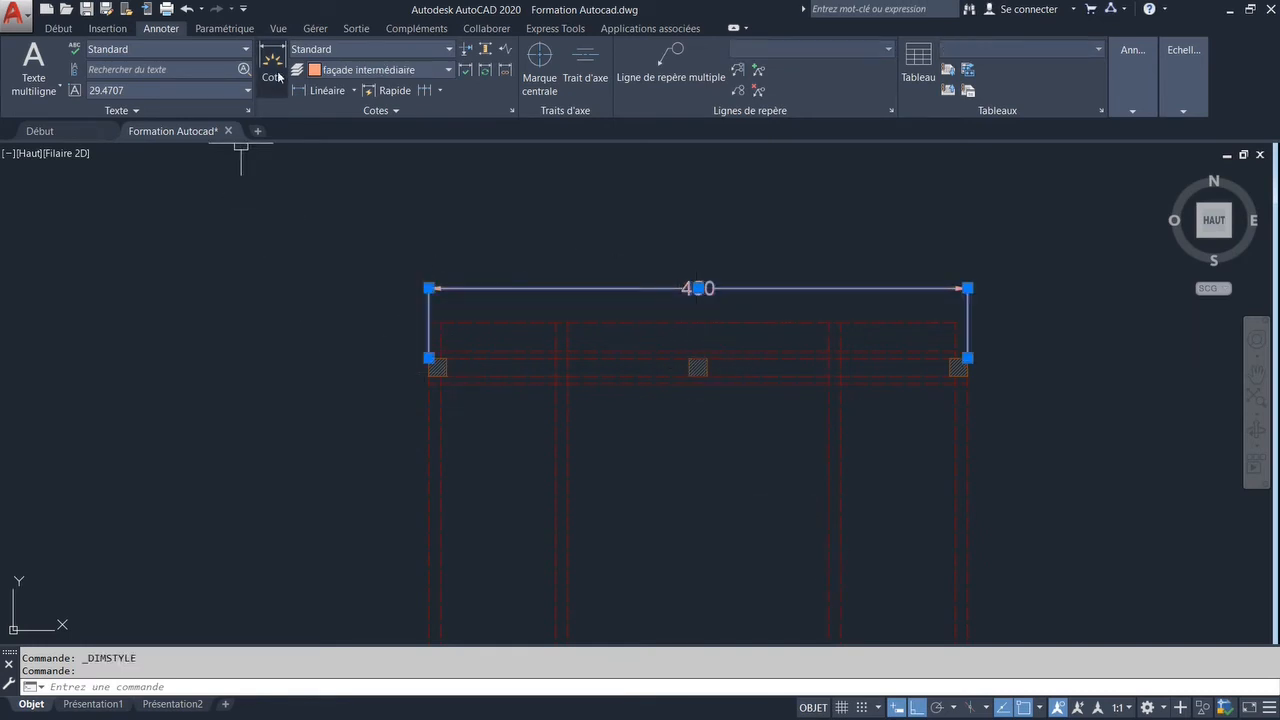
click(362, 48)
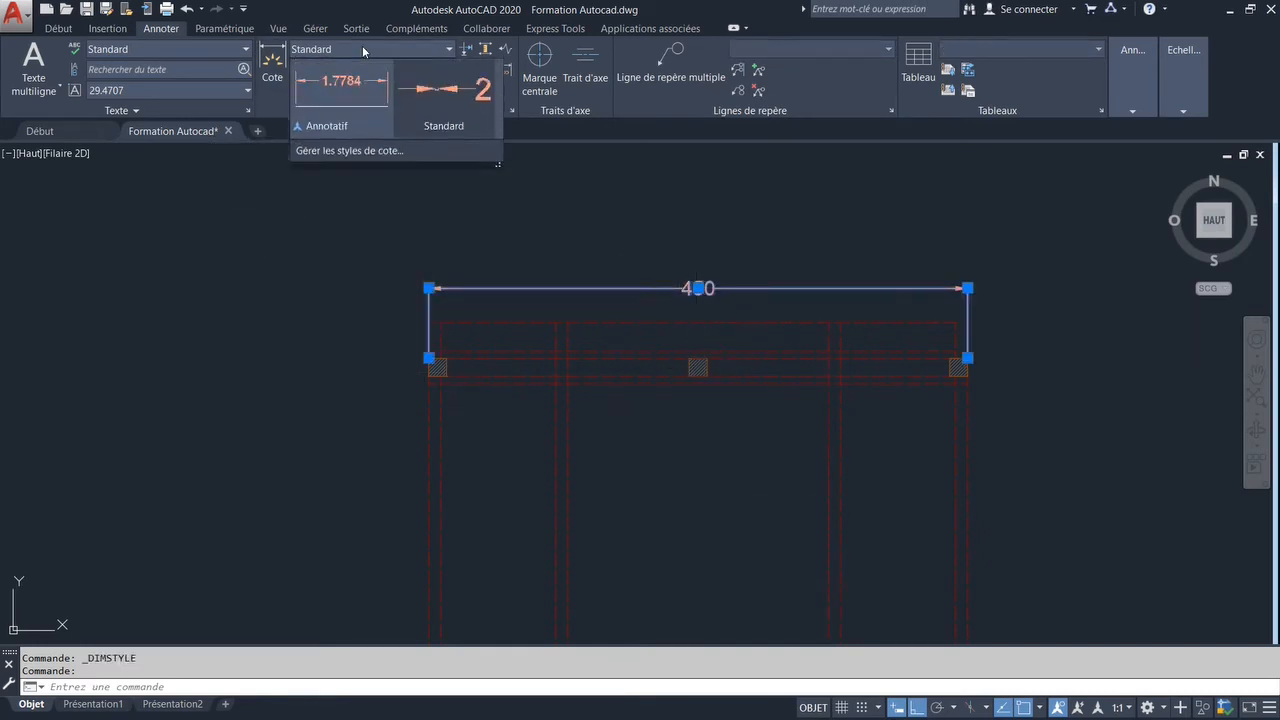
click(377, 151)
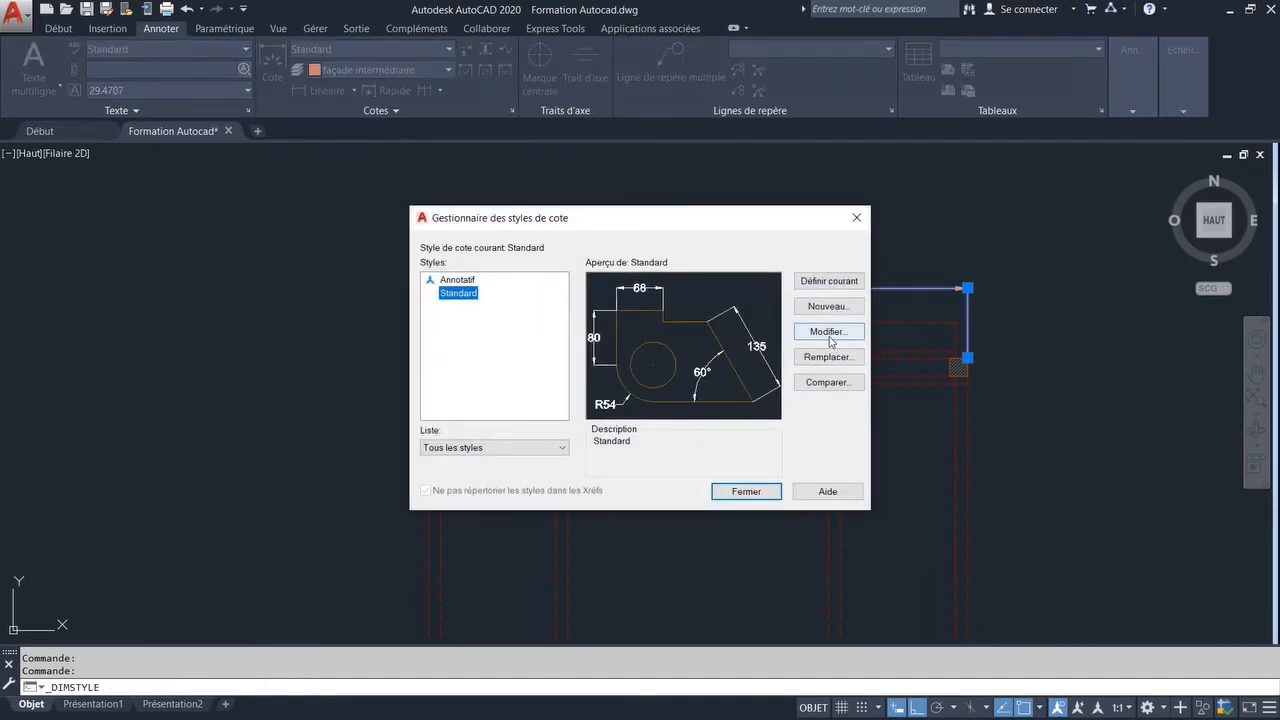
click(813, 334)
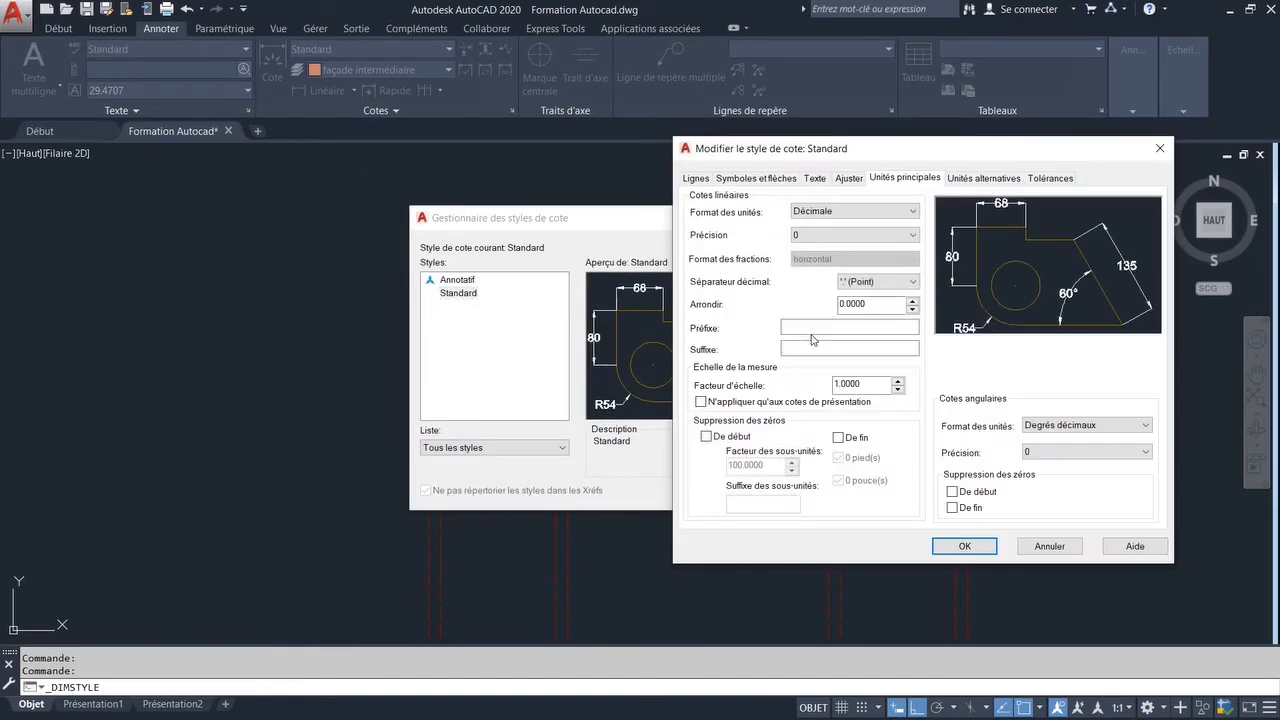
click(693, 179)
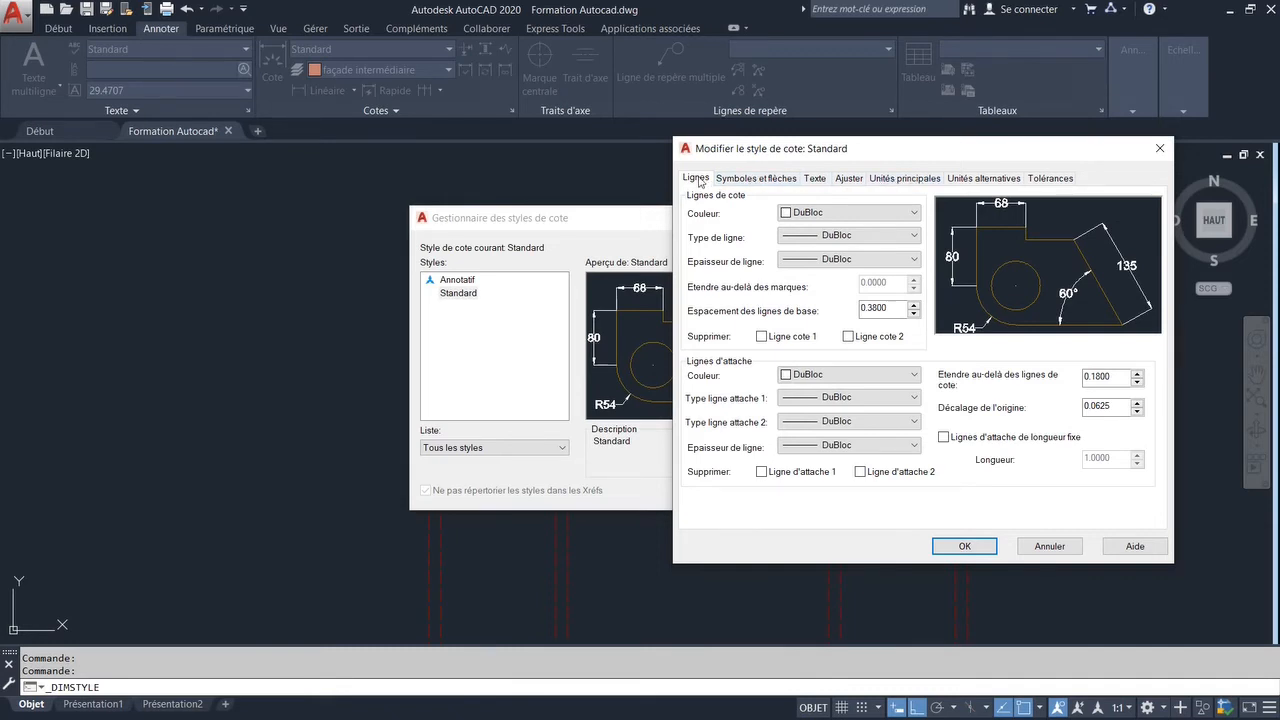
click(761, 476)
click(861, 472)
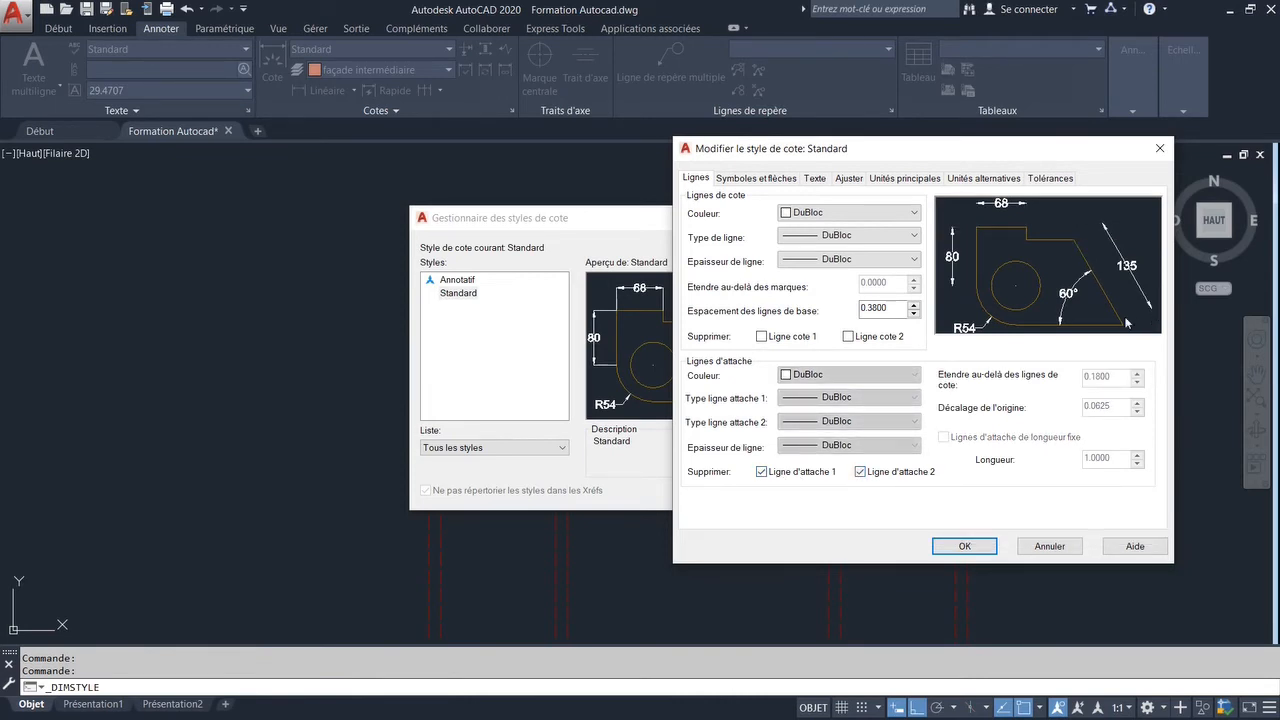
click(962, 549)
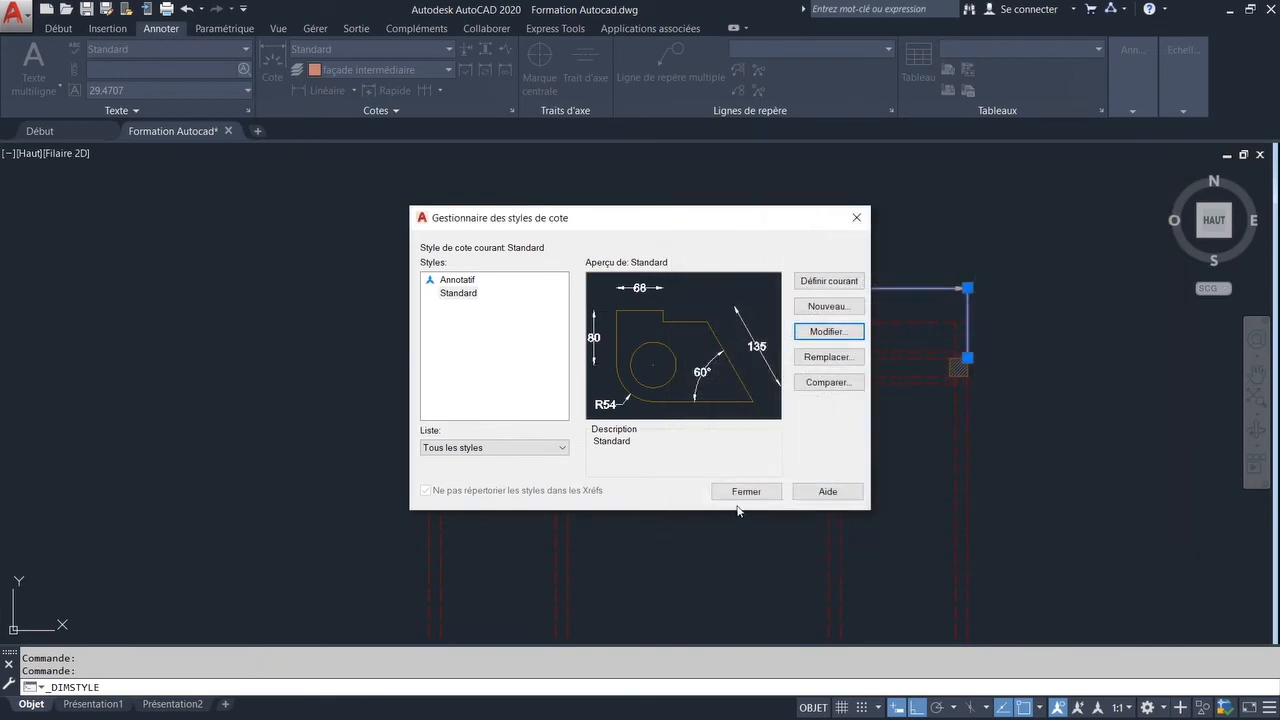
click(740, 491)
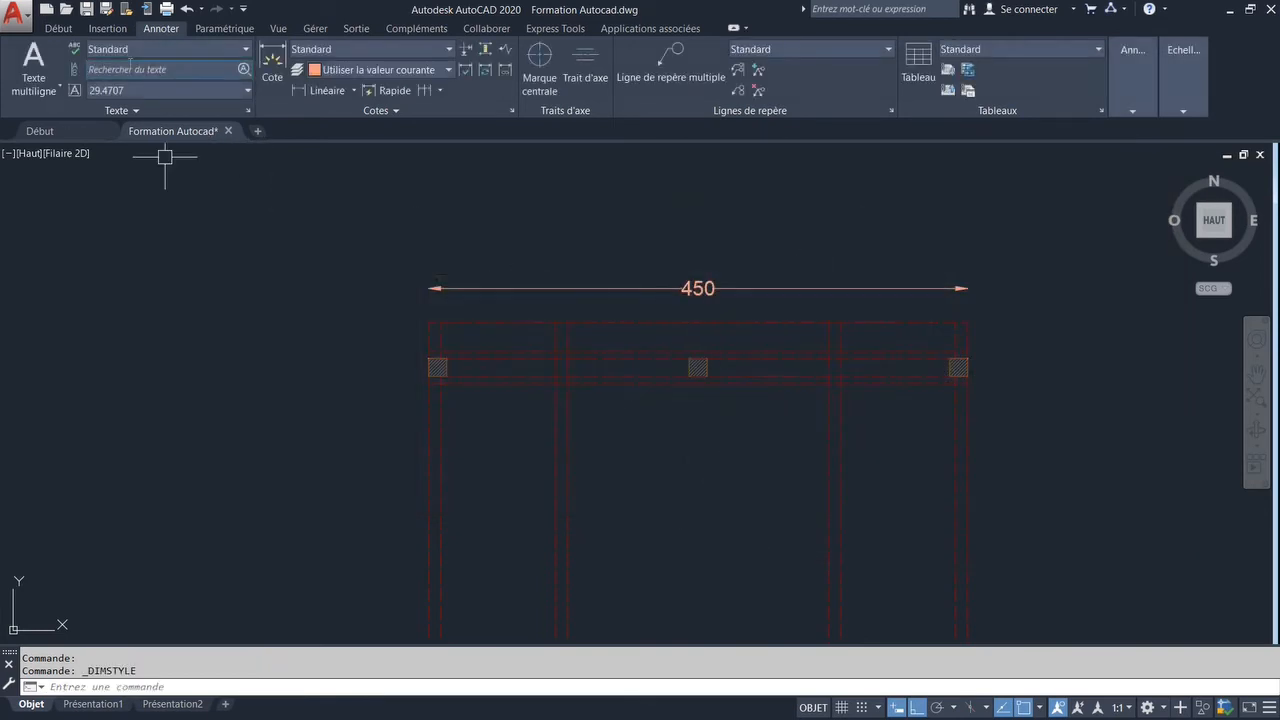
click(58, 28)
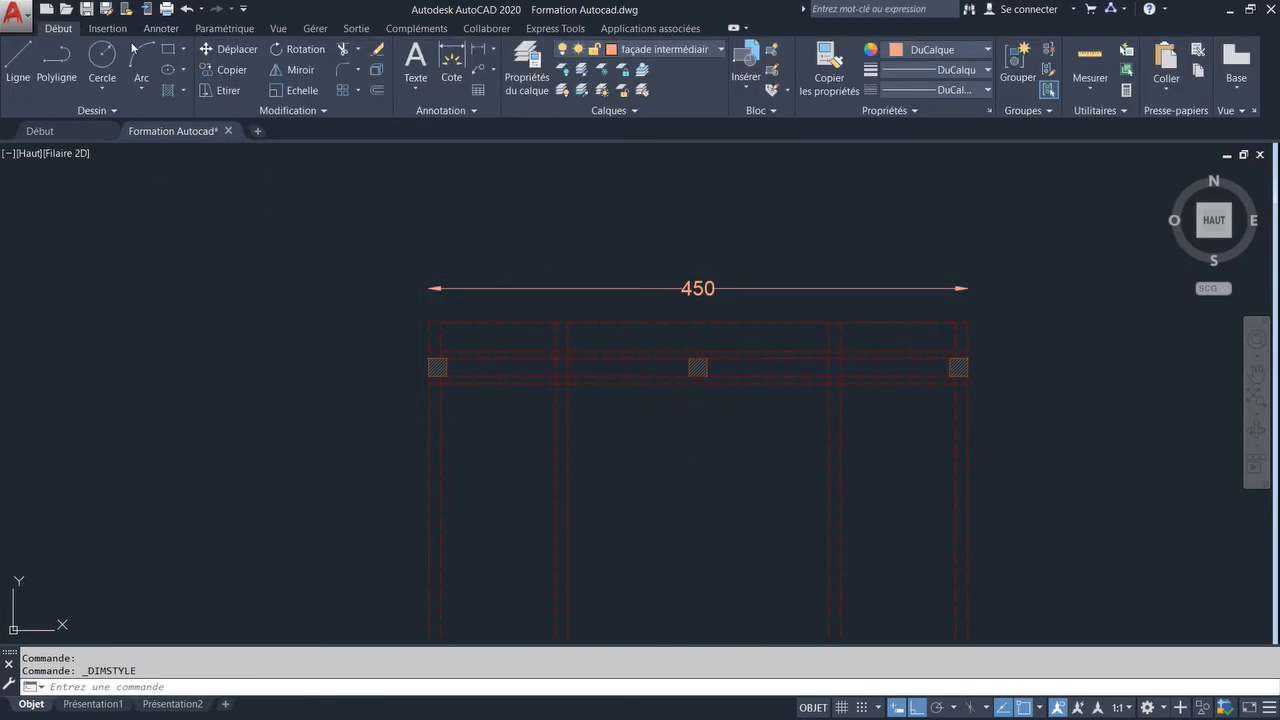
- Create a new layer named dimensions and assign it colour 253
click(528, 84)
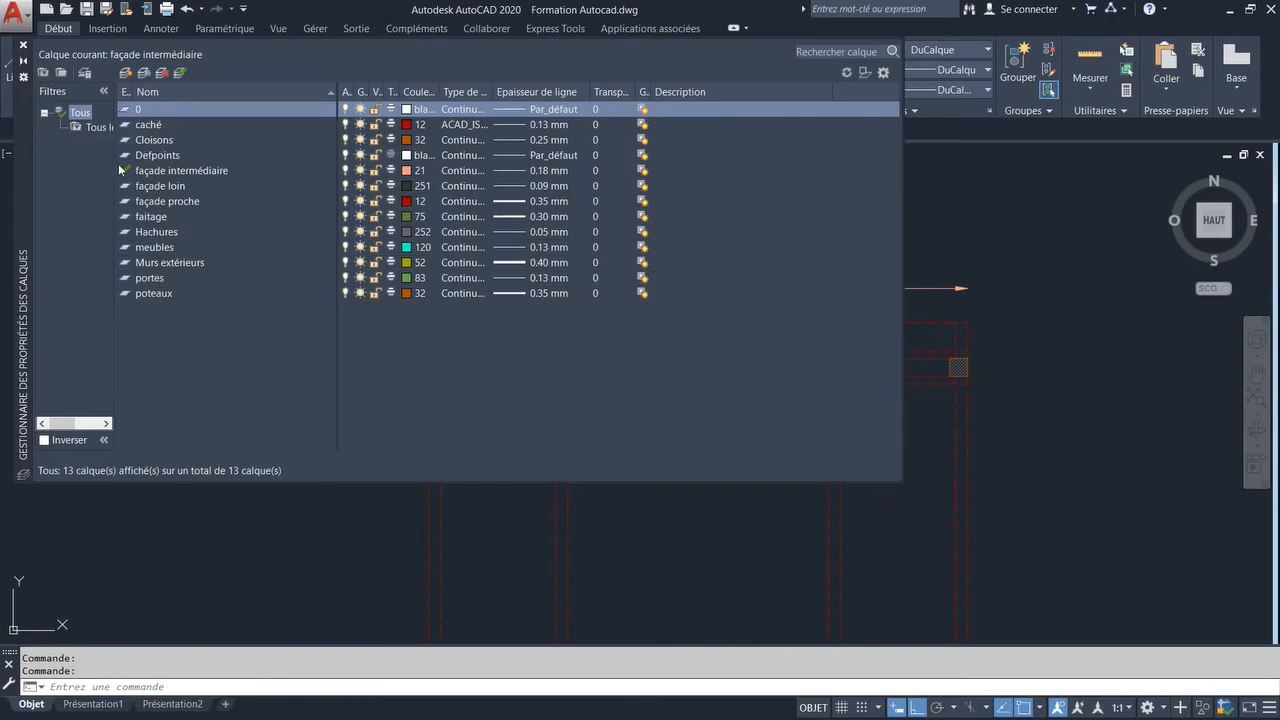
click(126, 72)
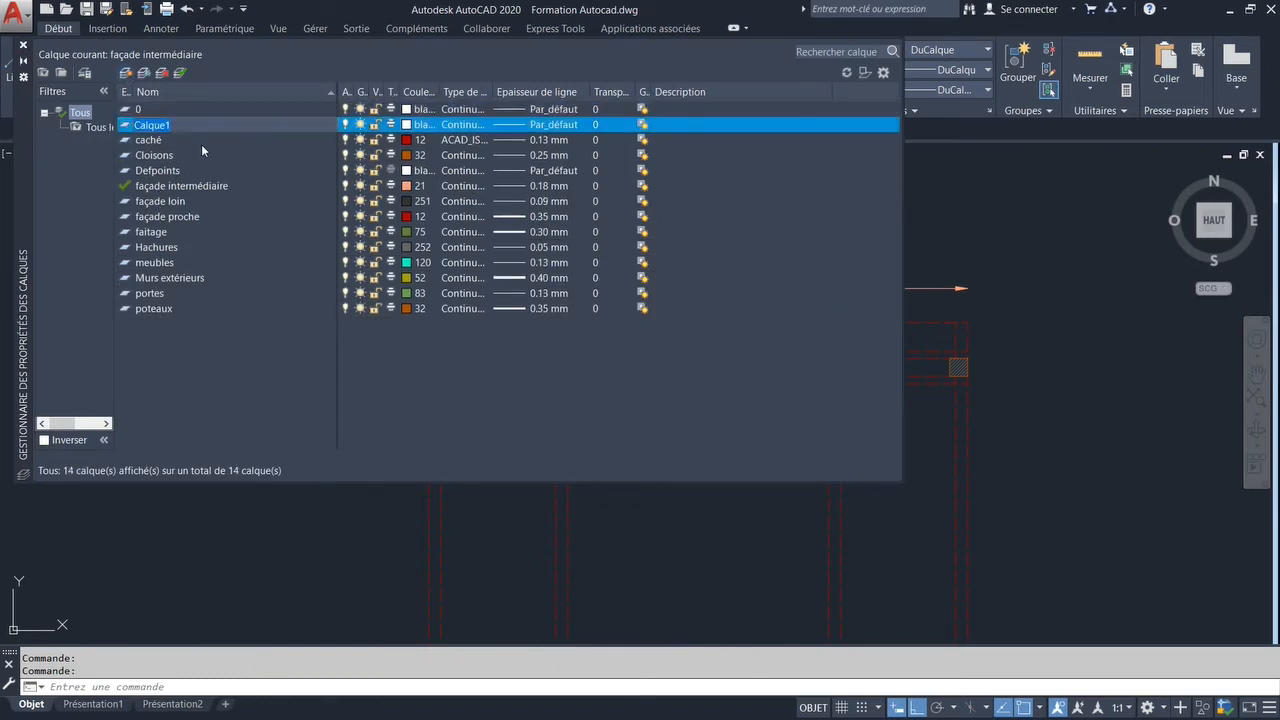
text(dimensions)
click(407, 127)
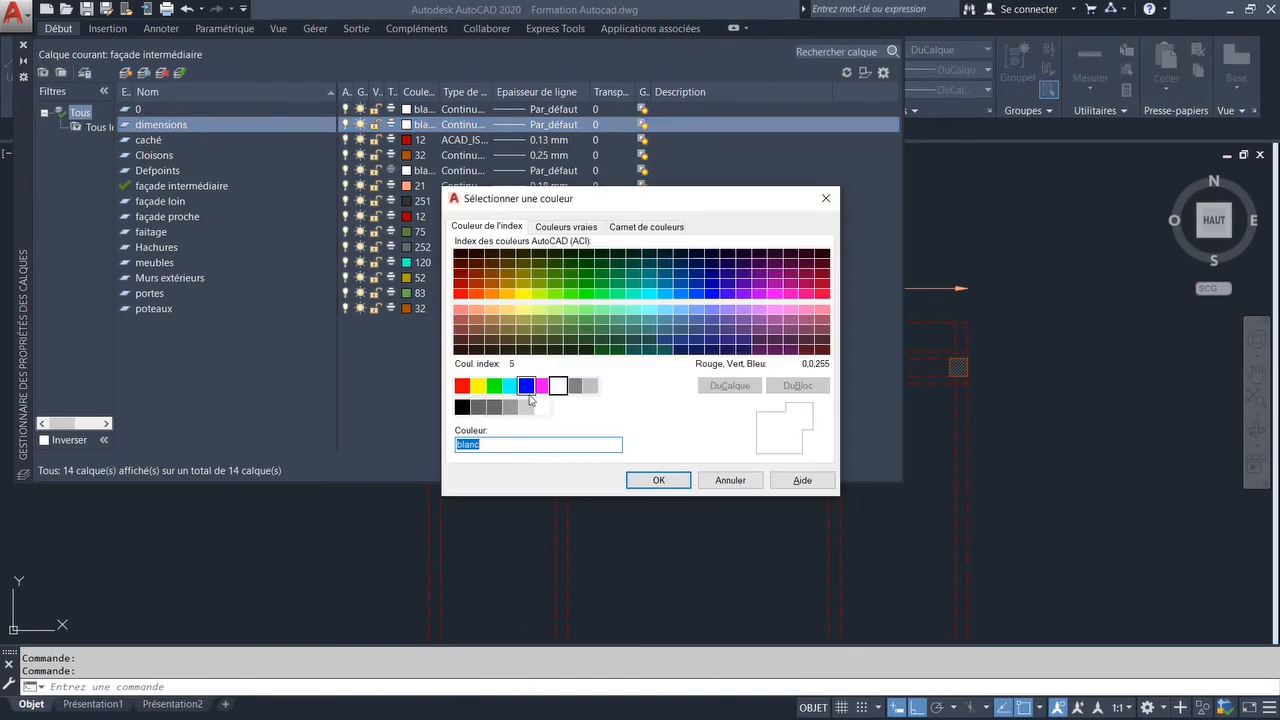
click(513, 404)
click(657, 476)
- Set the dimensions layer's lineweight to 0.05 mm and close the layer properties manager
click(553, 124)
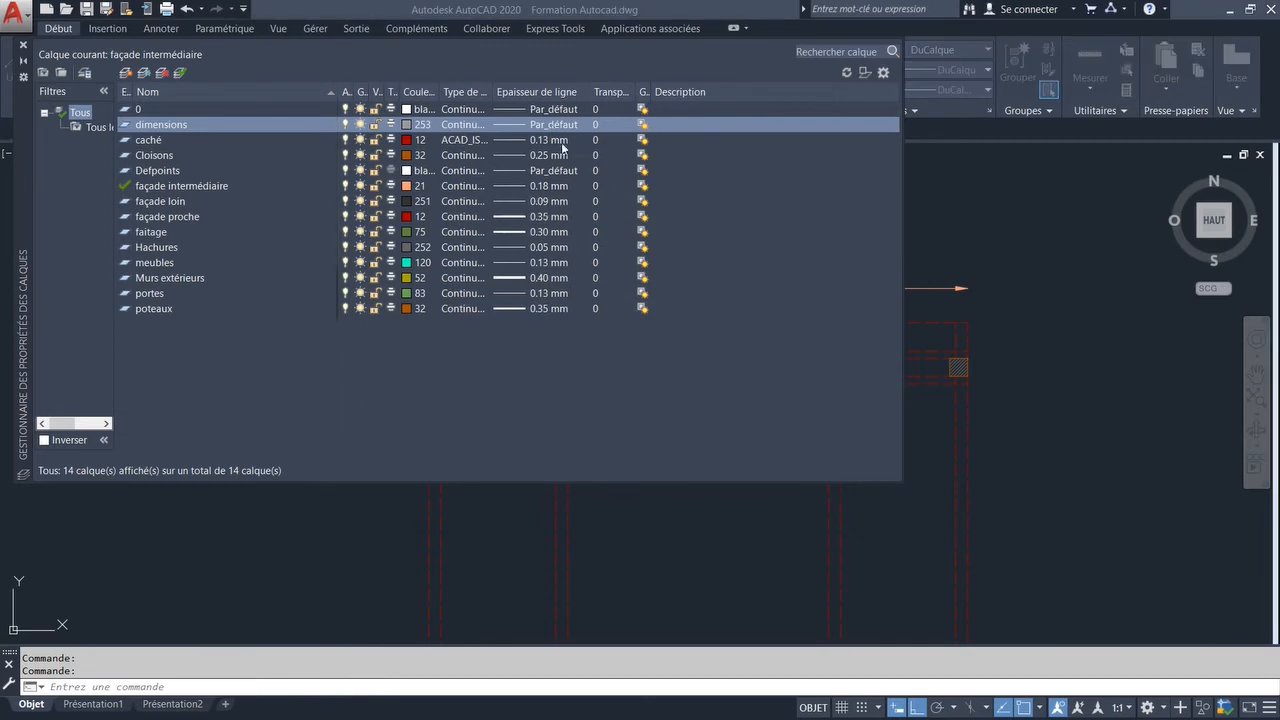
click(618, 290)
click(563, 467)
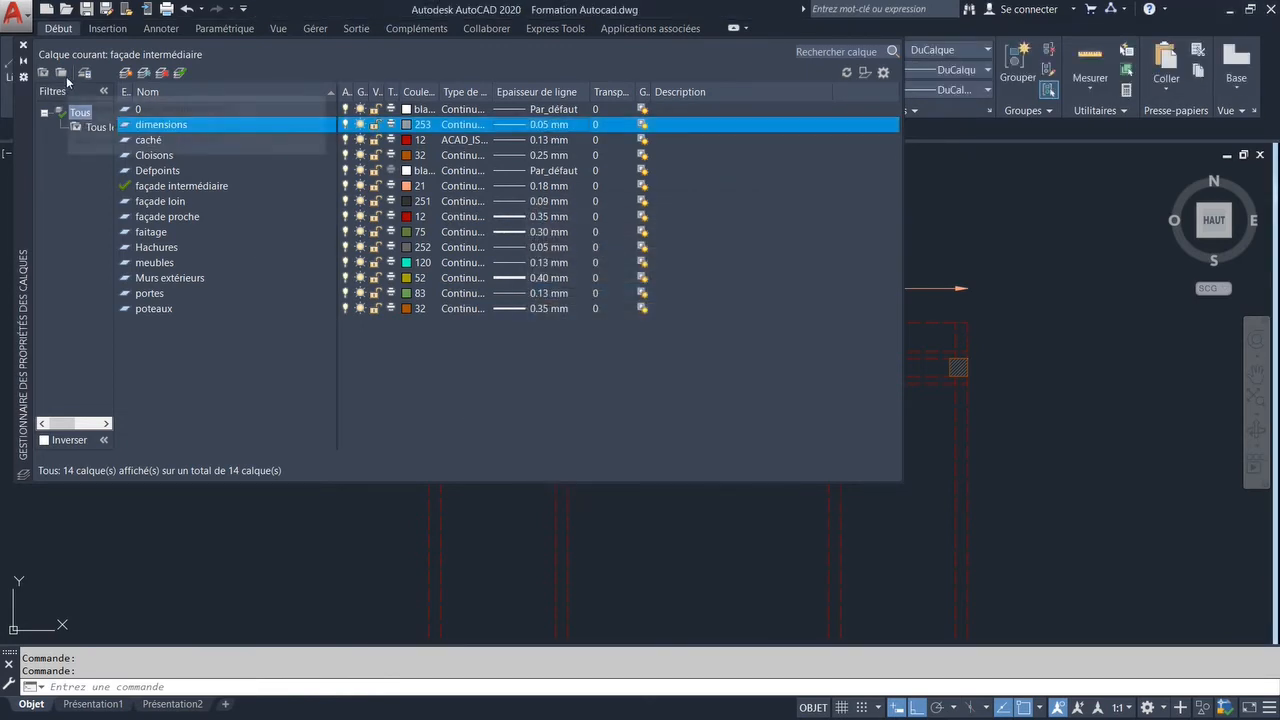
click(23, 44)
- Move the plan's overall width dimension onto the dimensions layer and make that layer current
click(732, 289)
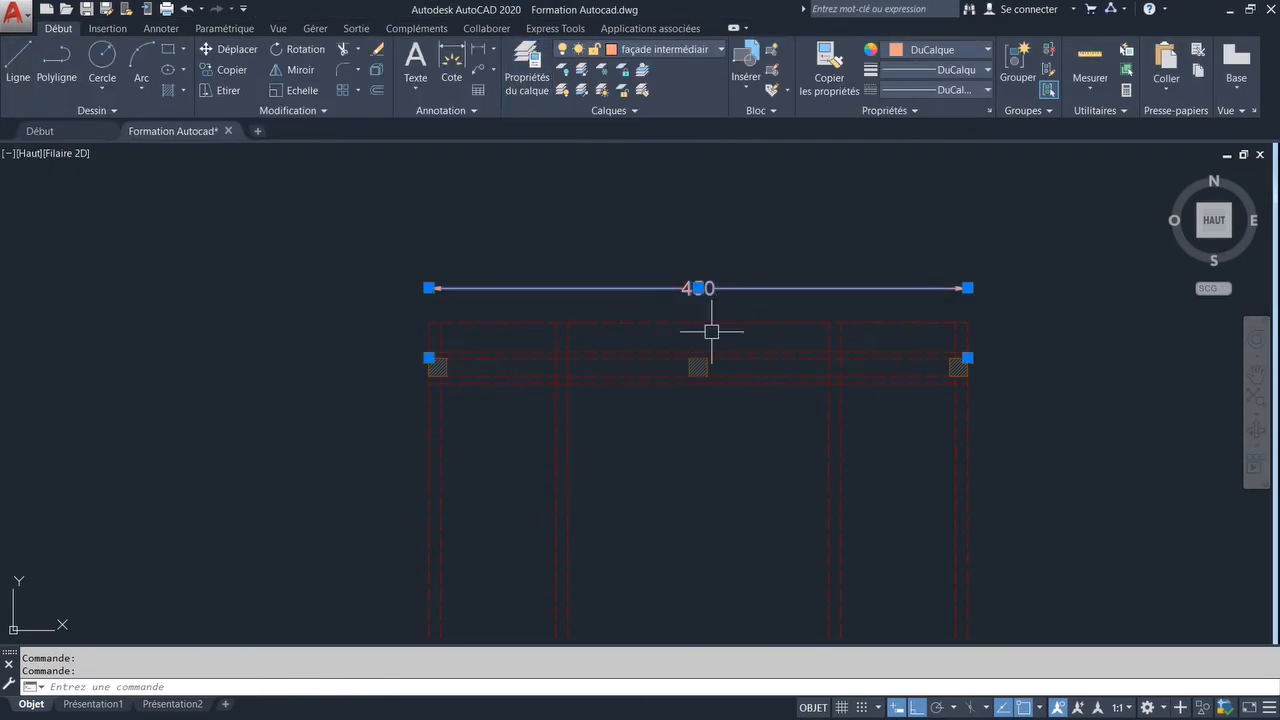
click(681, 47)
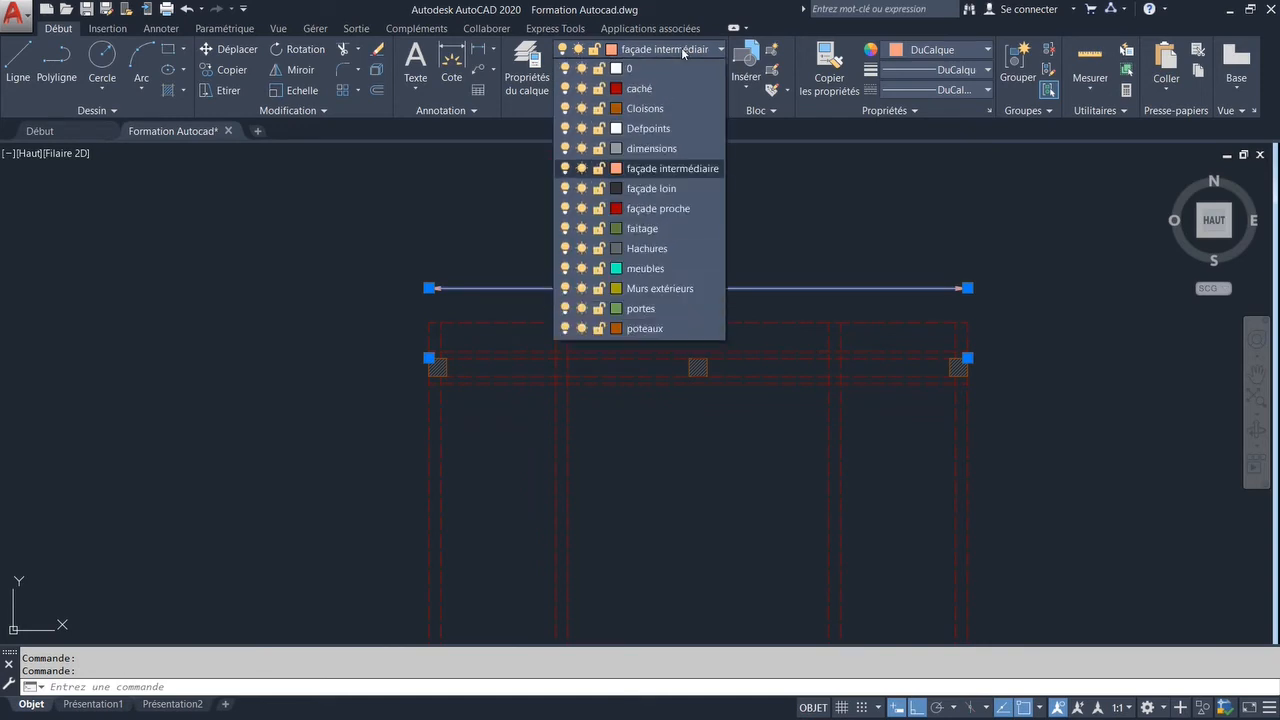
click(654, 143)
key(Escape)
key(Escape)
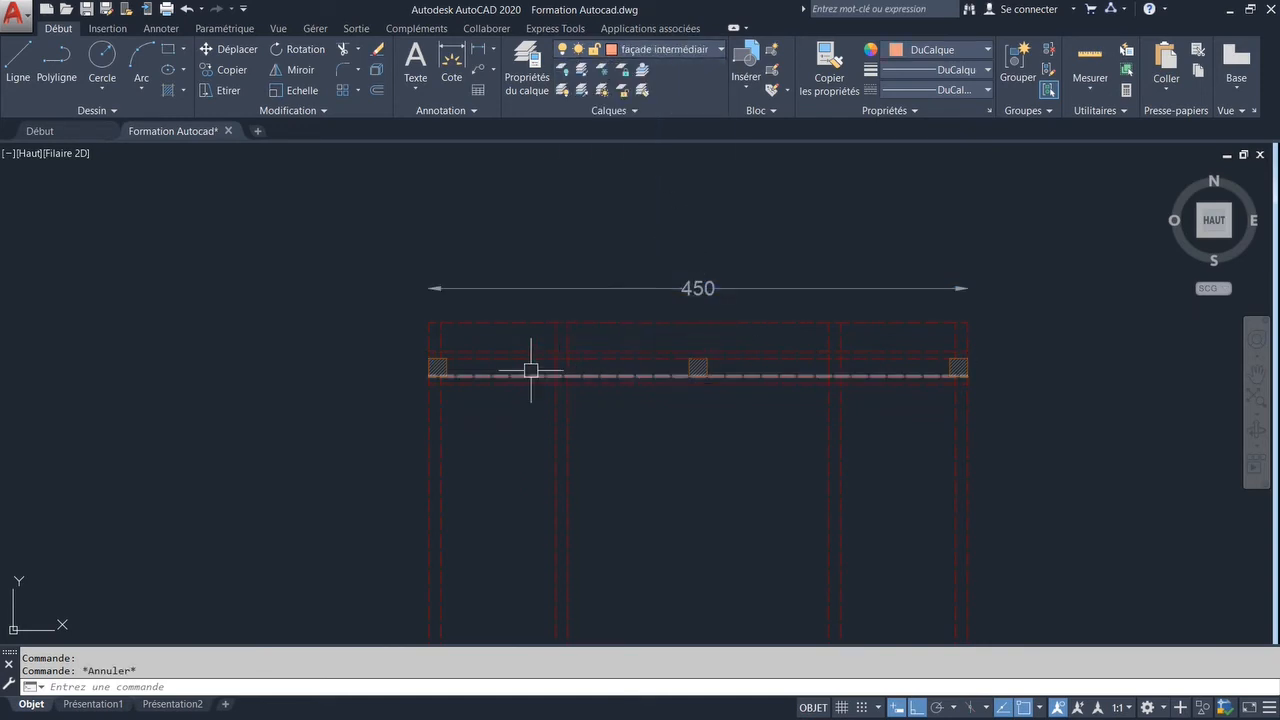
click(649, 55)
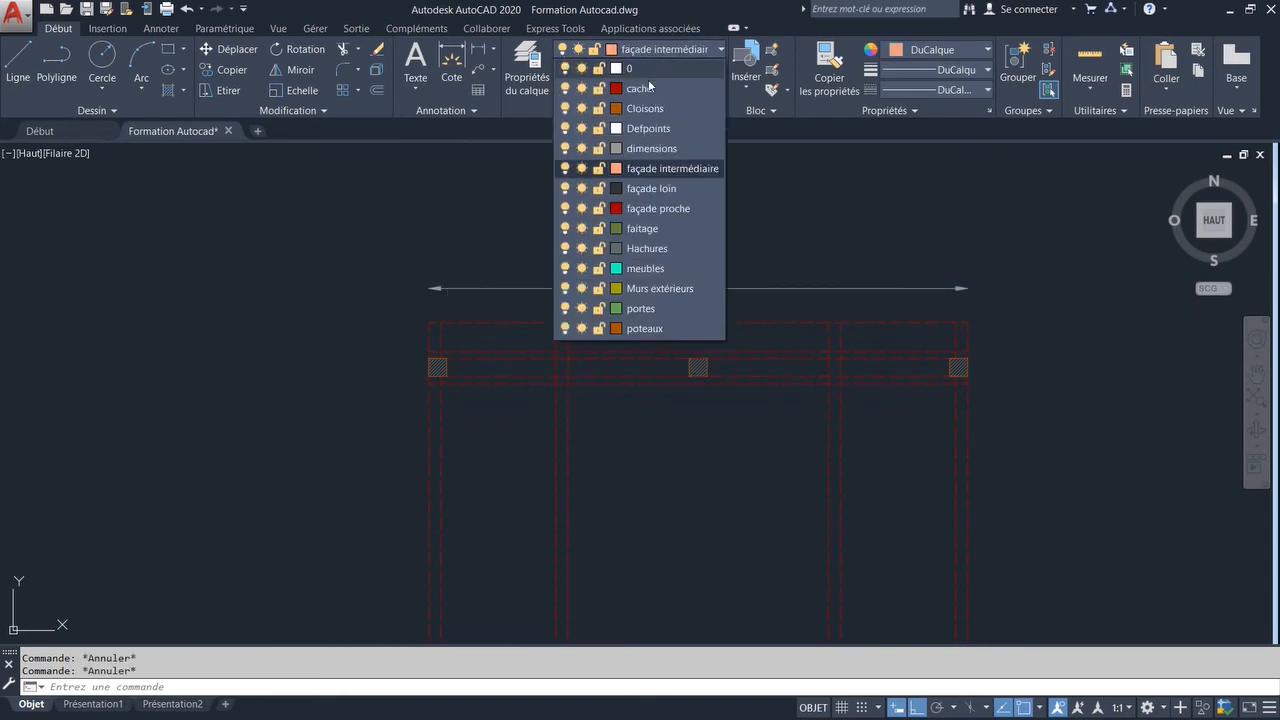
click(650, 145)
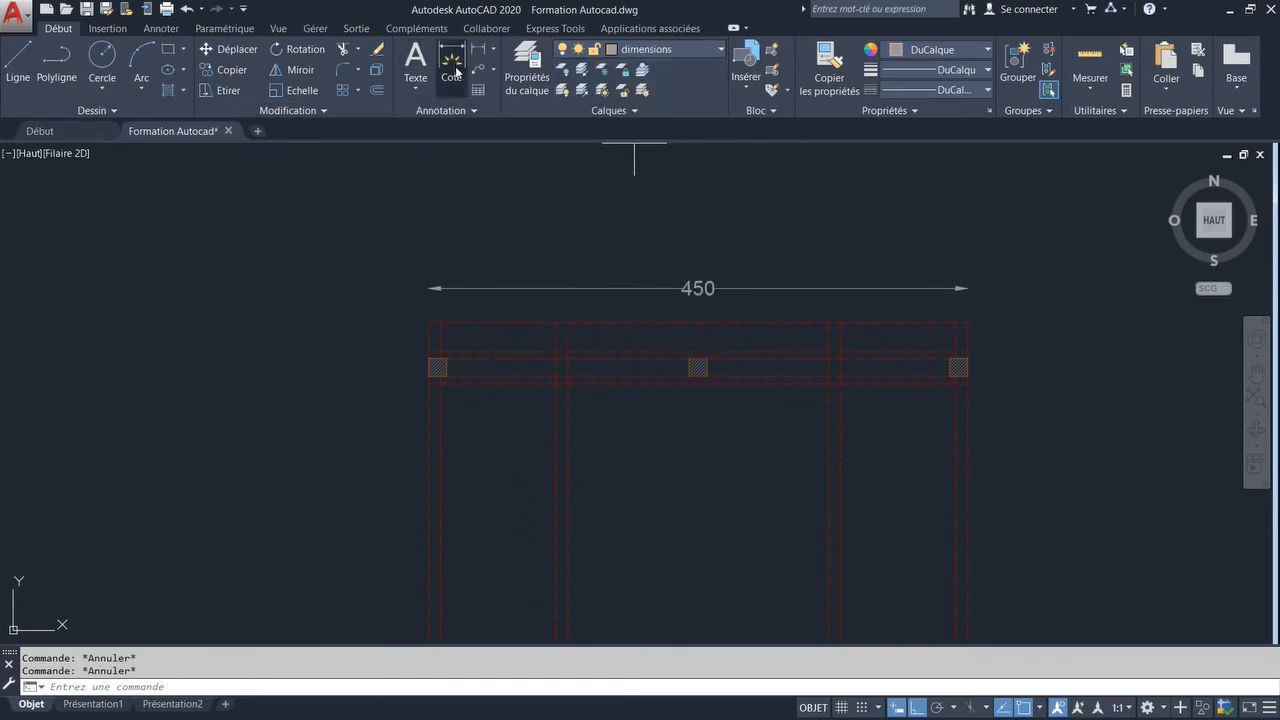
- Add a vertical dimension between the outer corners of the two left posts, placed outside the plan's left edge
click(456, 71)
middle_drag(549, 418, 630, 305)
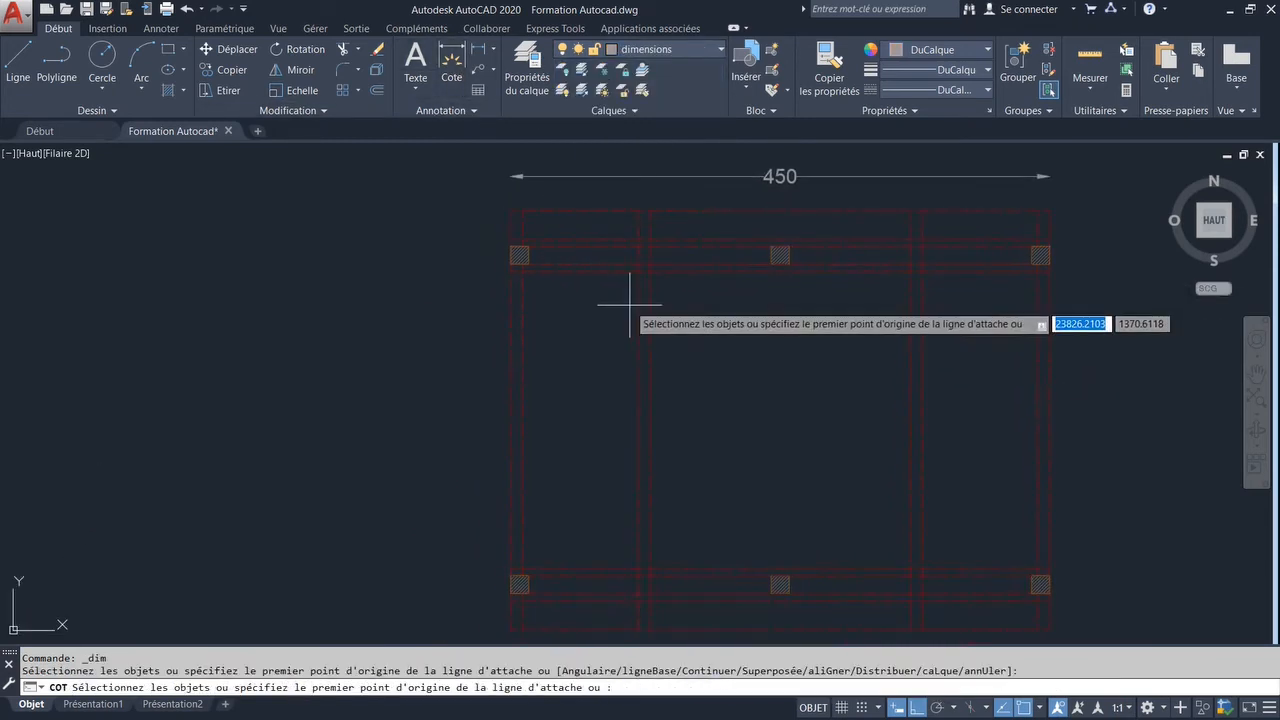
click(510, 250)
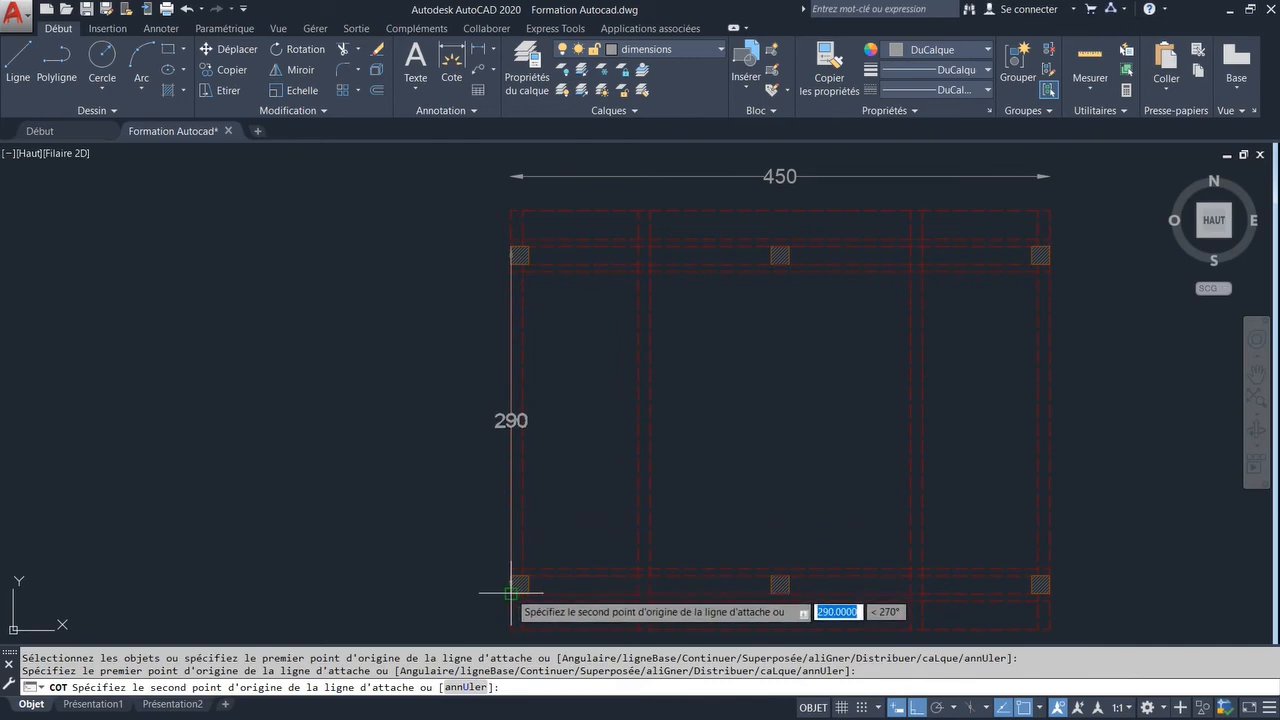
click(511, 592)
click(466, 430)
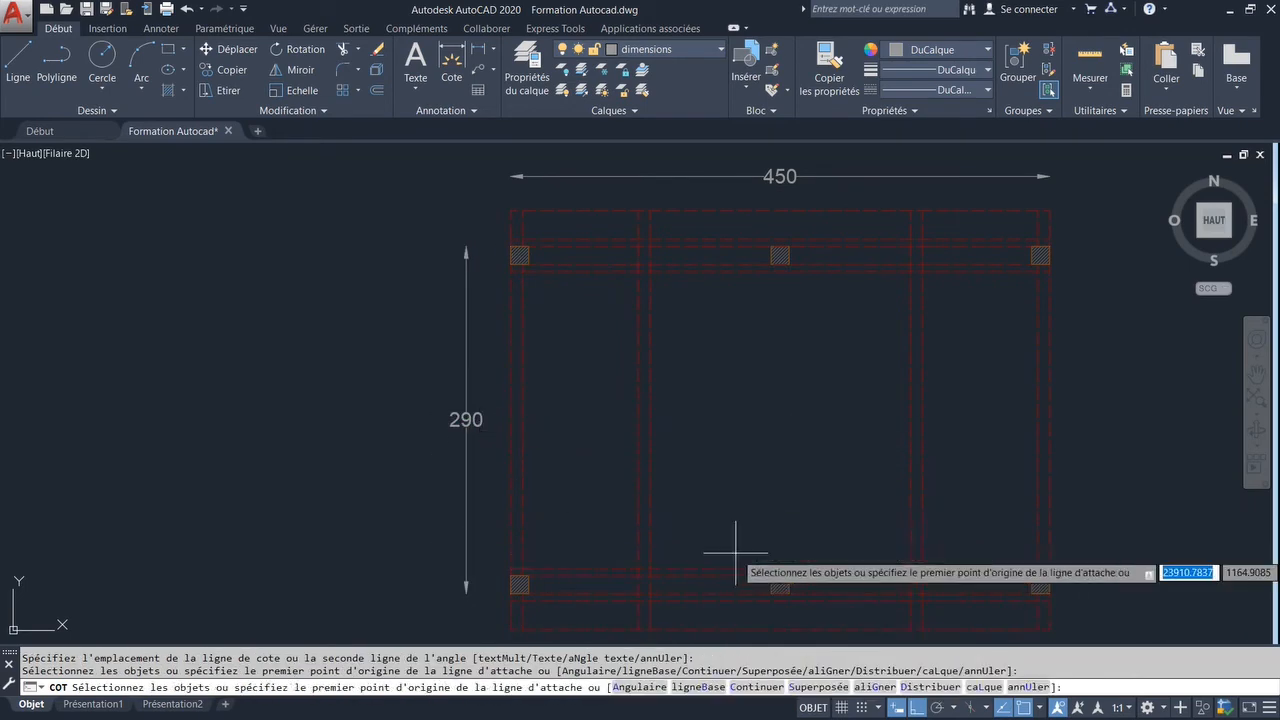
- Dimension the clear distance between the upper row's middle and right posts, placing it just below the overall width dimension
click(789, 256)
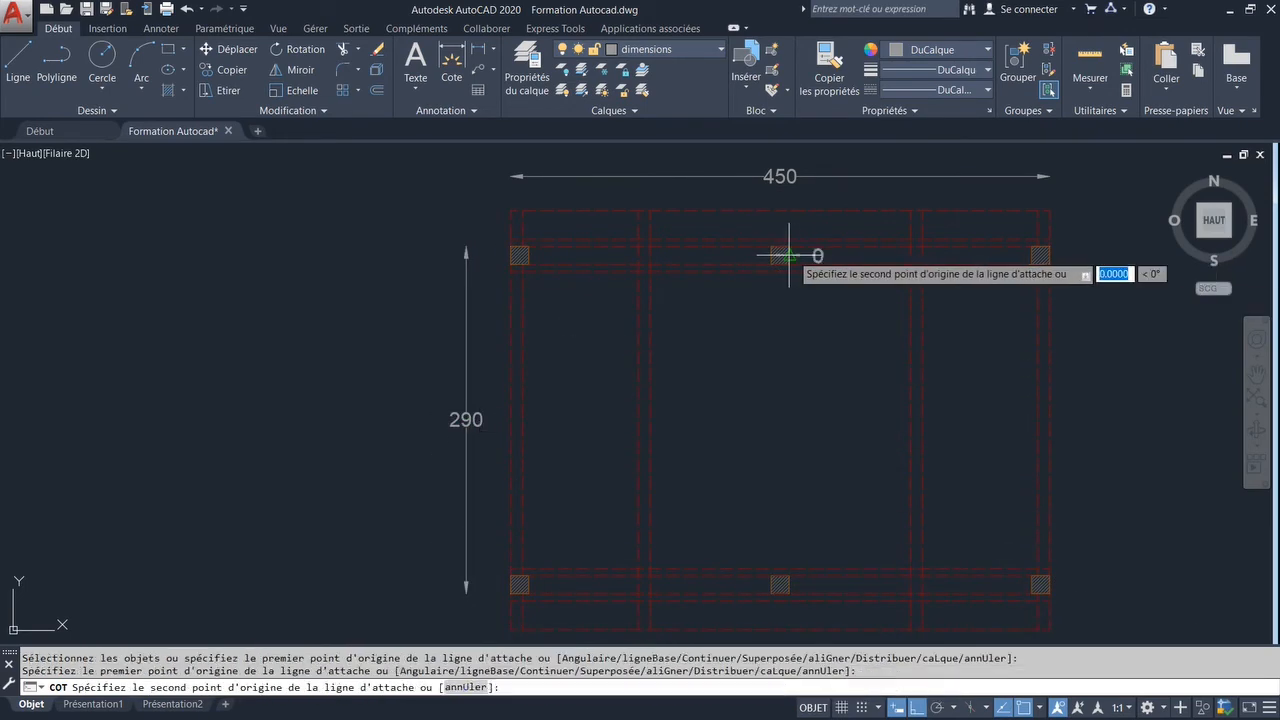
click(1030, 252)
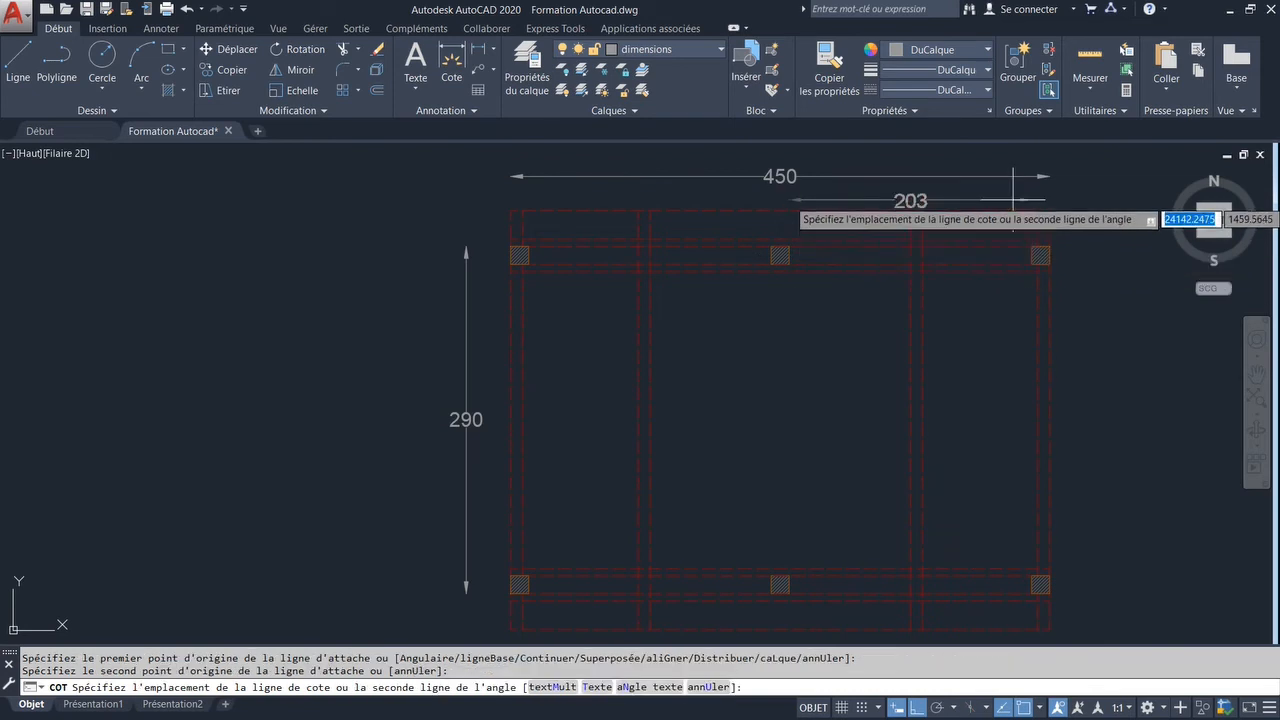
click(1013, 200)
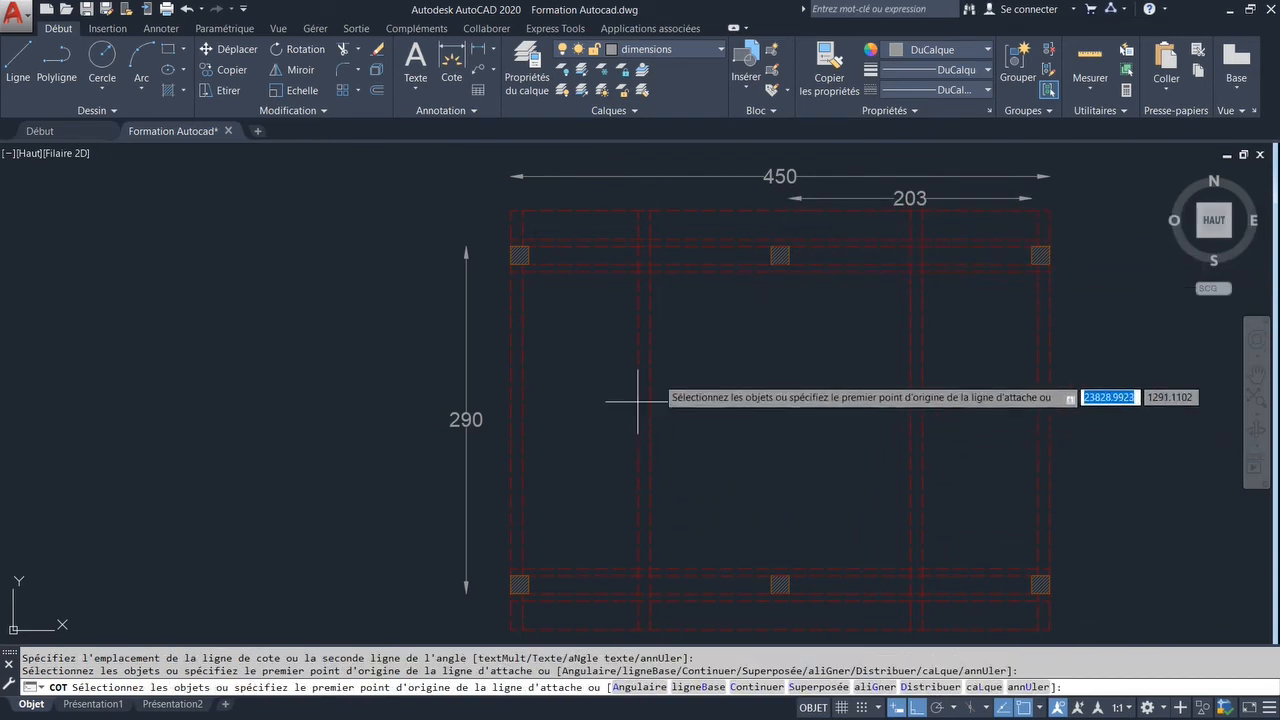
middle_drag(637, 400, 505, 458)
key(Escape)
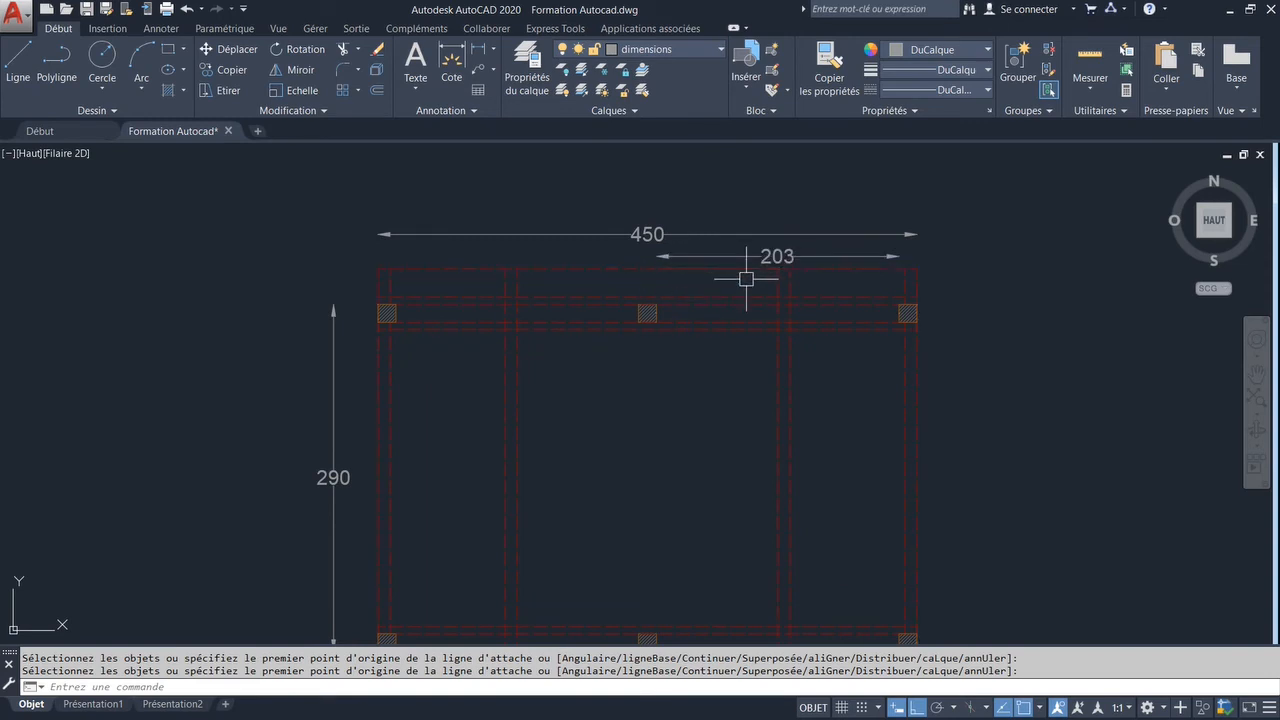
- Set the Standard dimension style's text alignment to follow the dimension line (Aligné par rapport à la ligne de cote) and apply it
scroll(740, 281, down, 3)
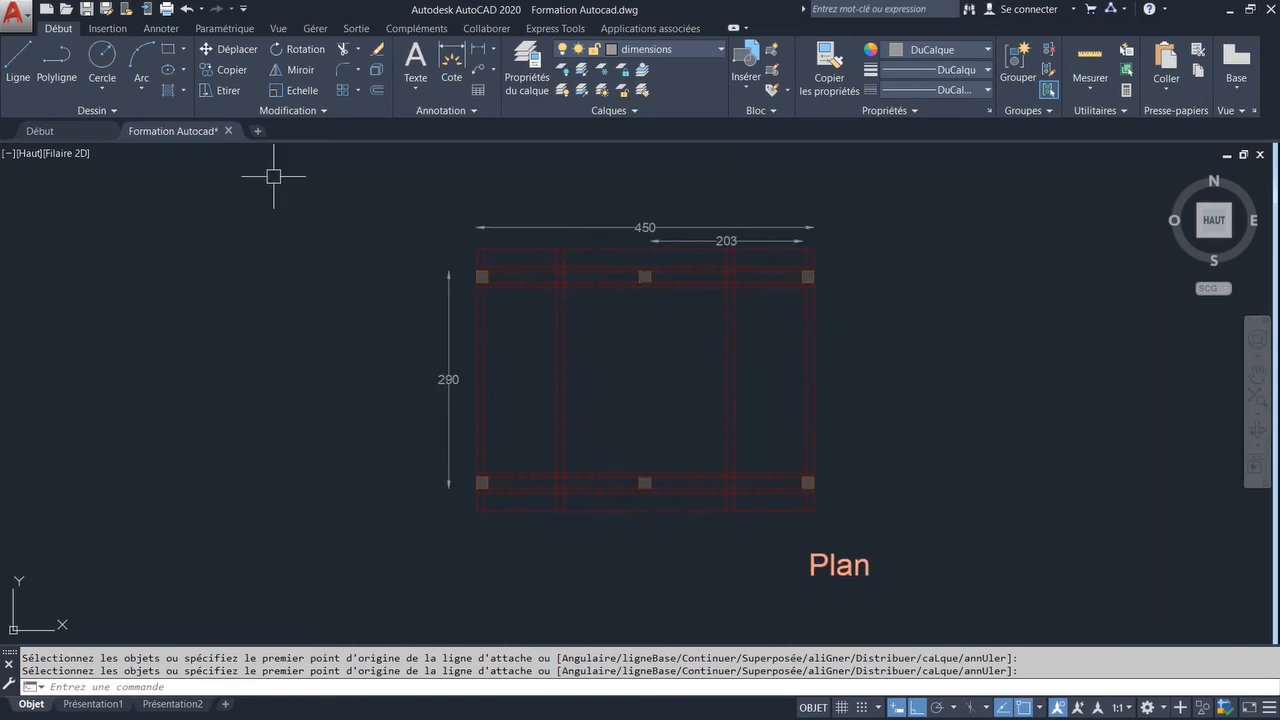
click(159, 30)
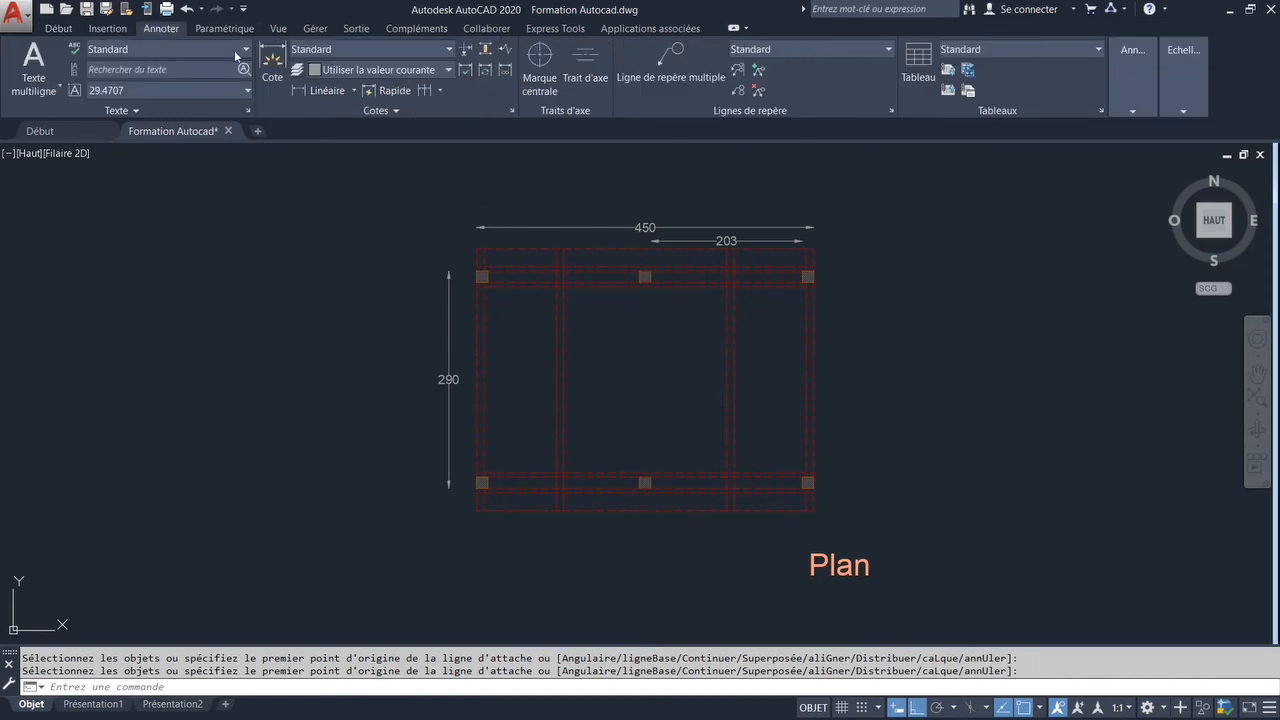
click(370, 50)
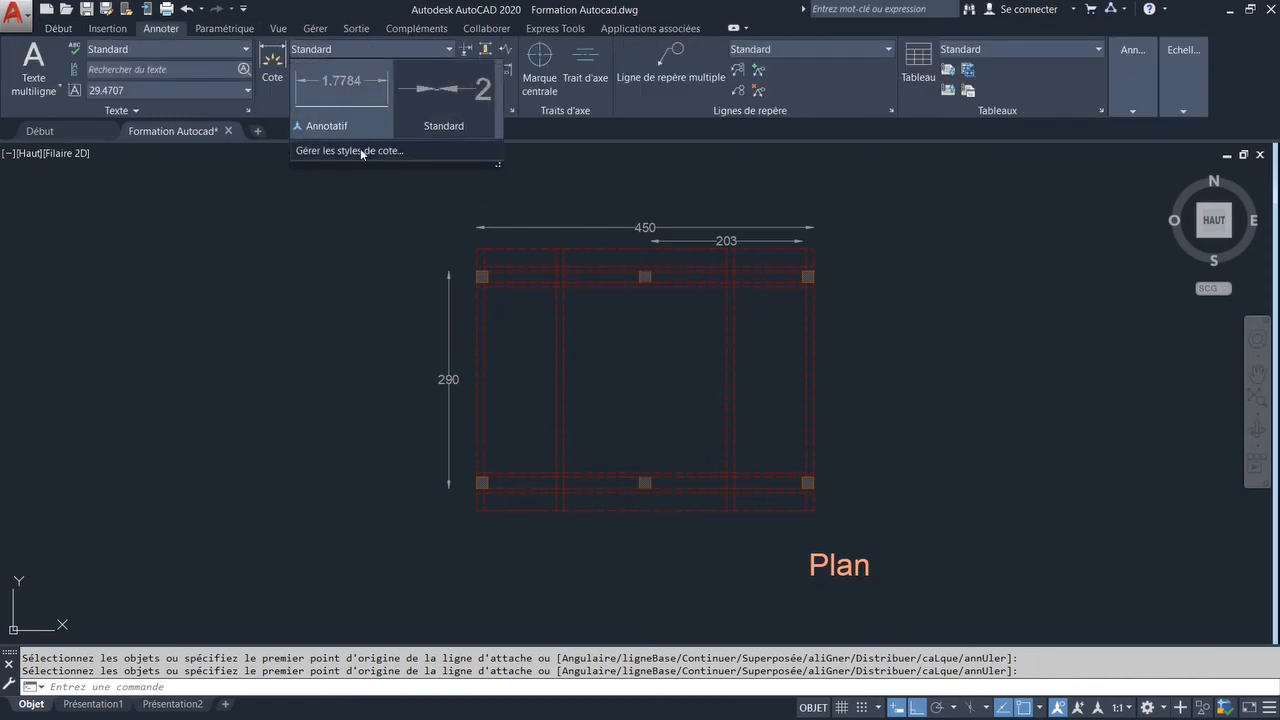
click(360, 148)
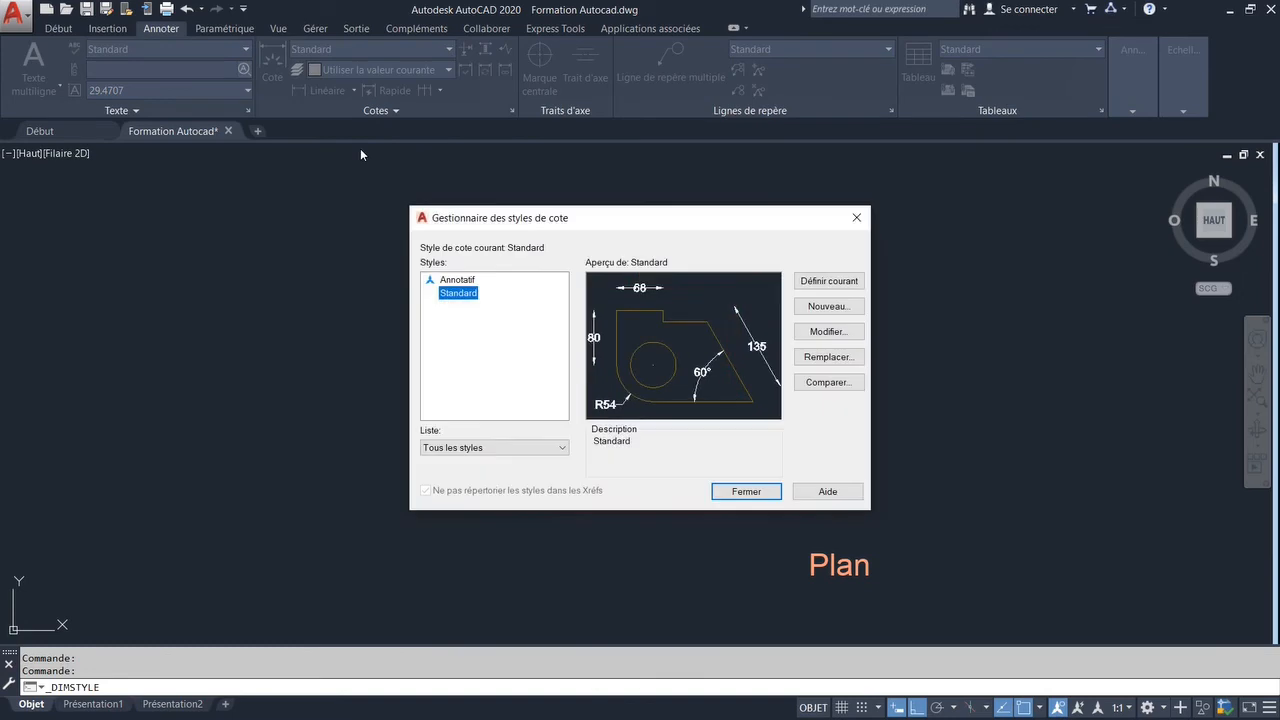
click(850, 331)
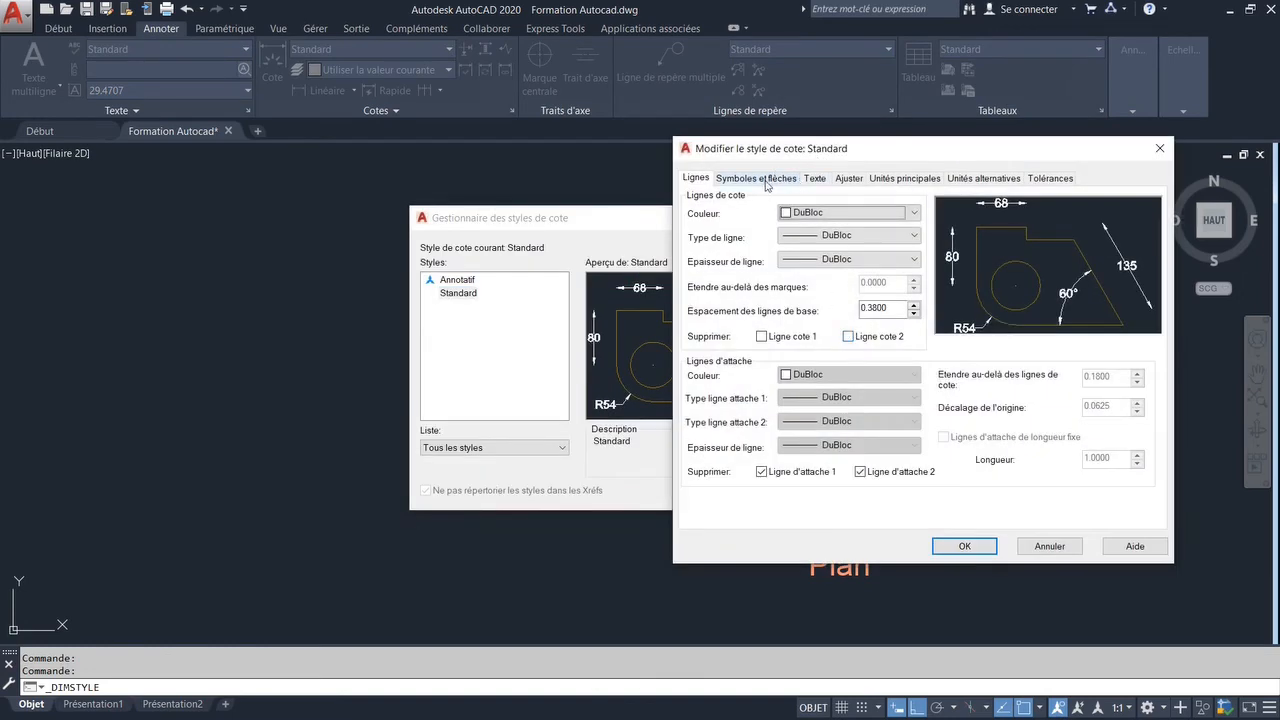
click(767, 180)
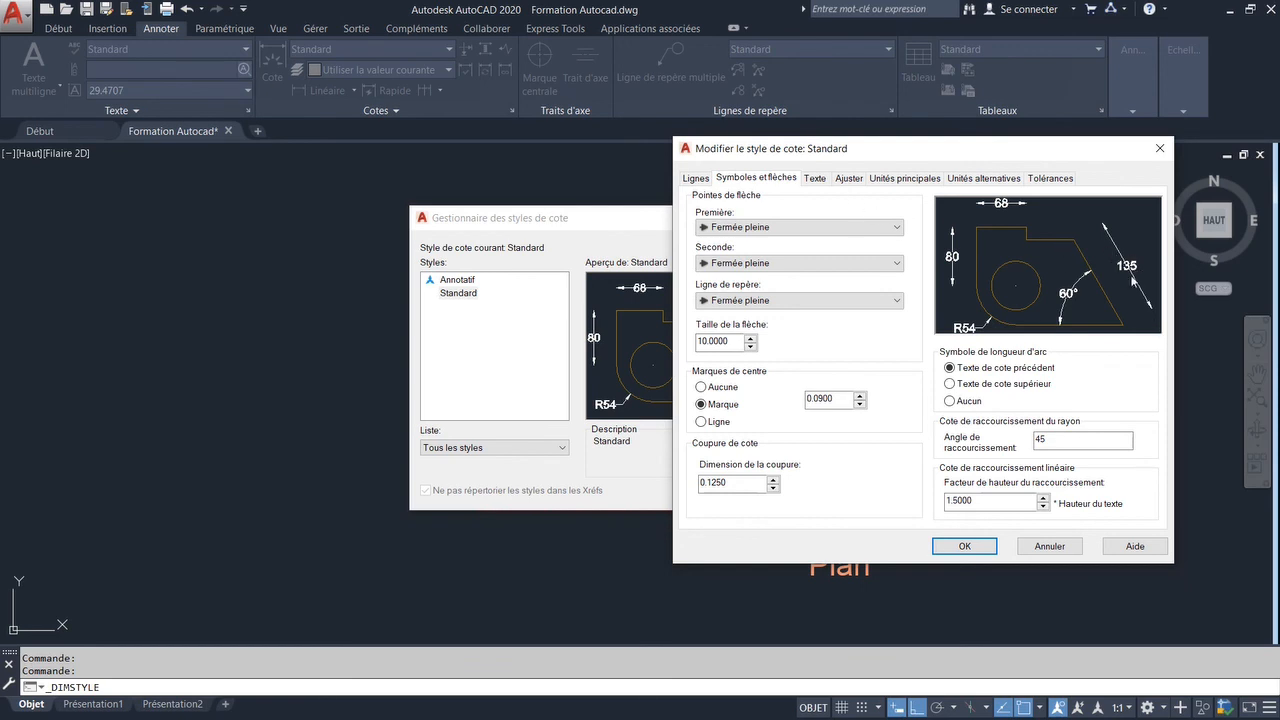
click(816, 180)
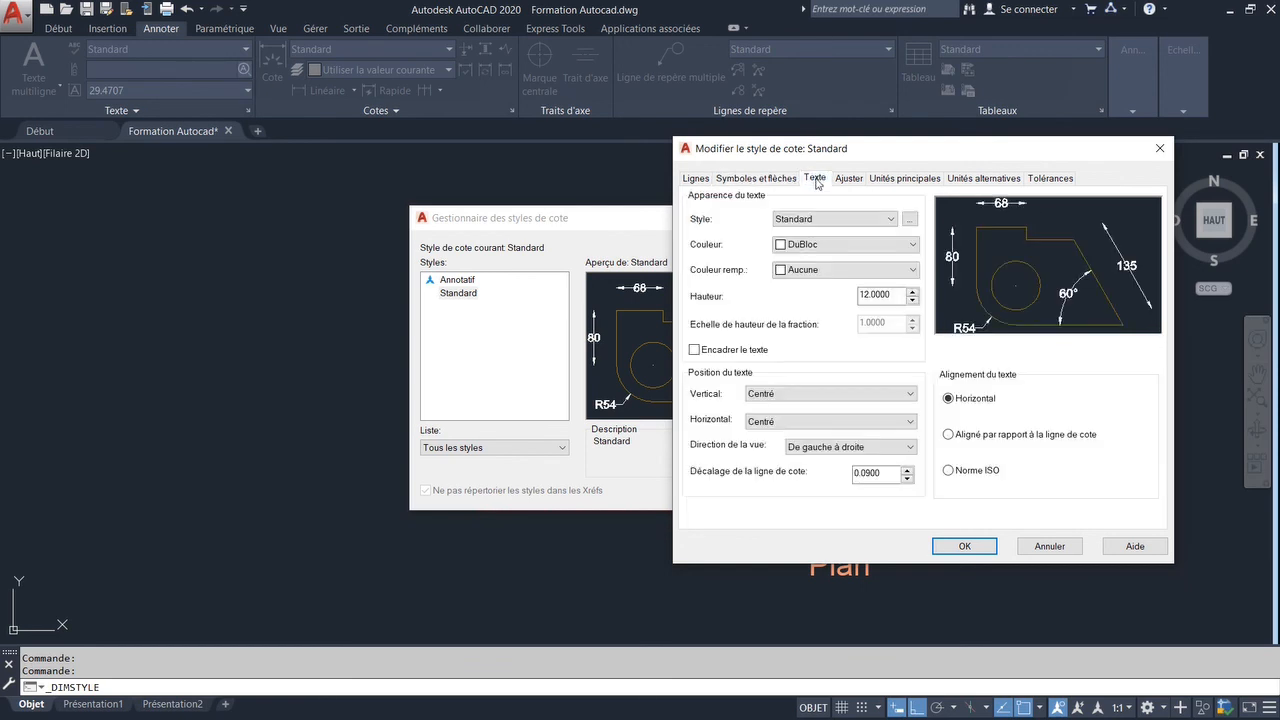
click(948, 435)
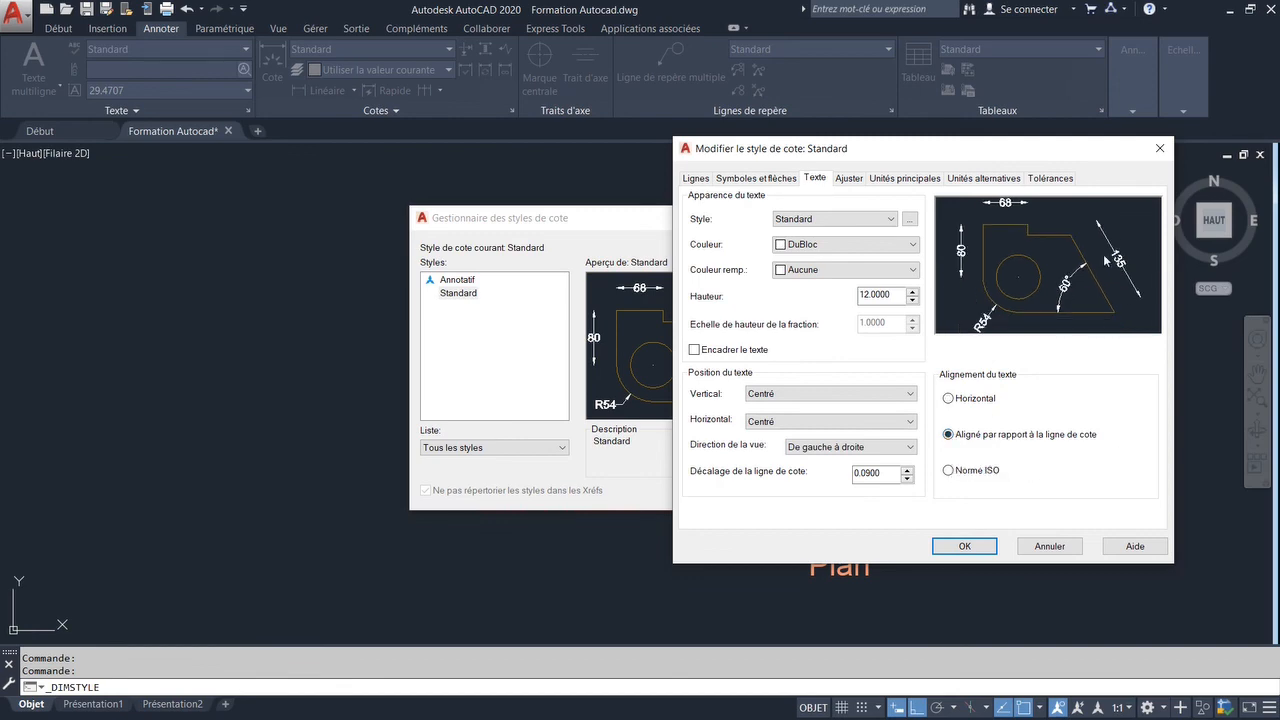
click(981, 540)
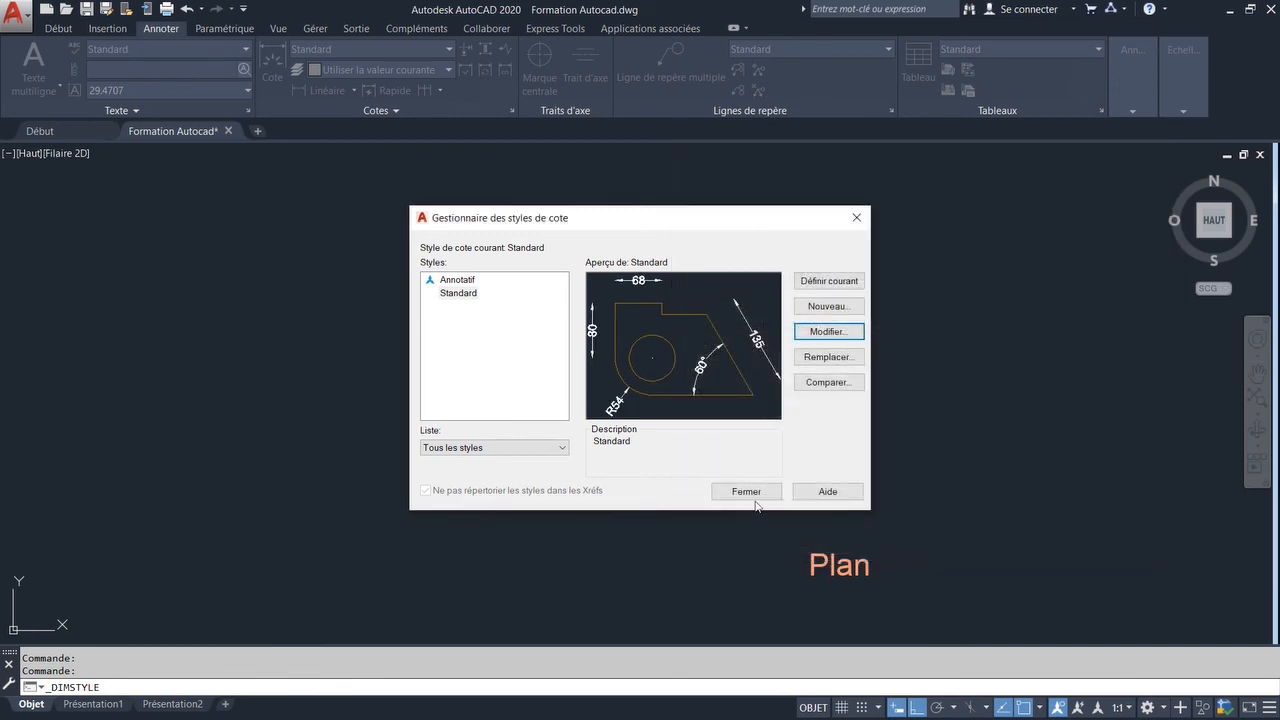
click(749, 491)
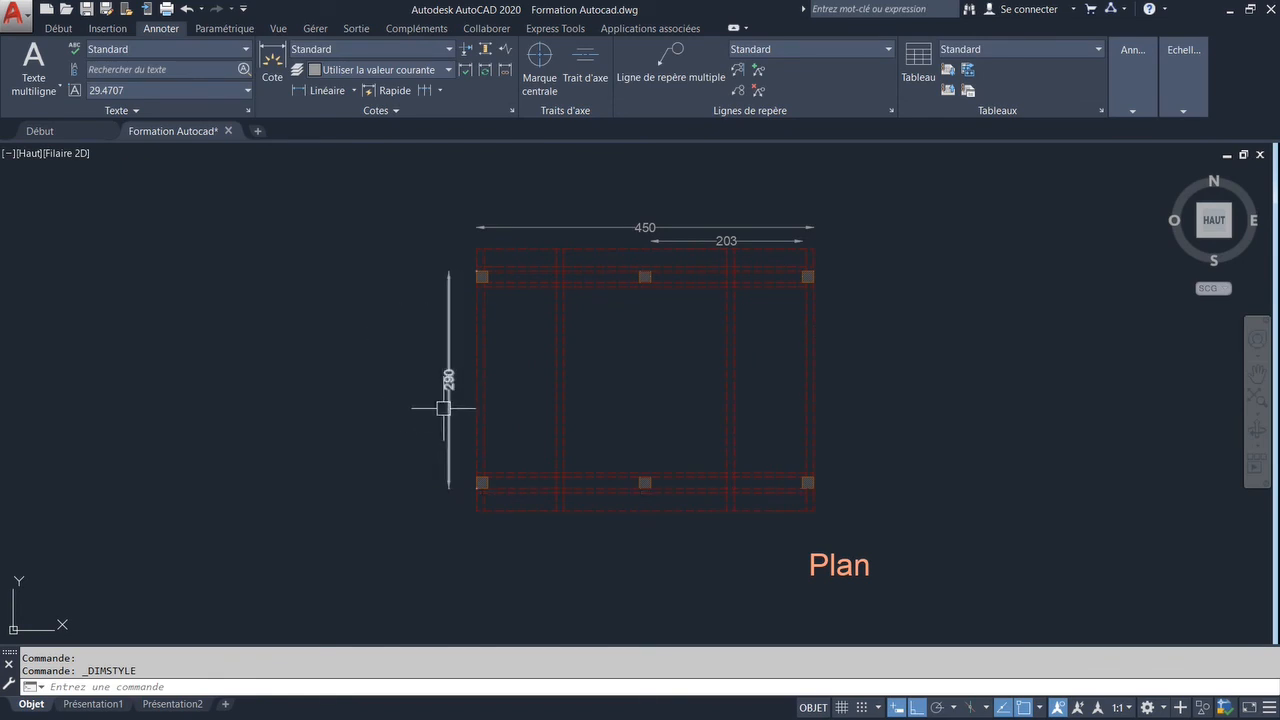
mouse_move(443, 408)
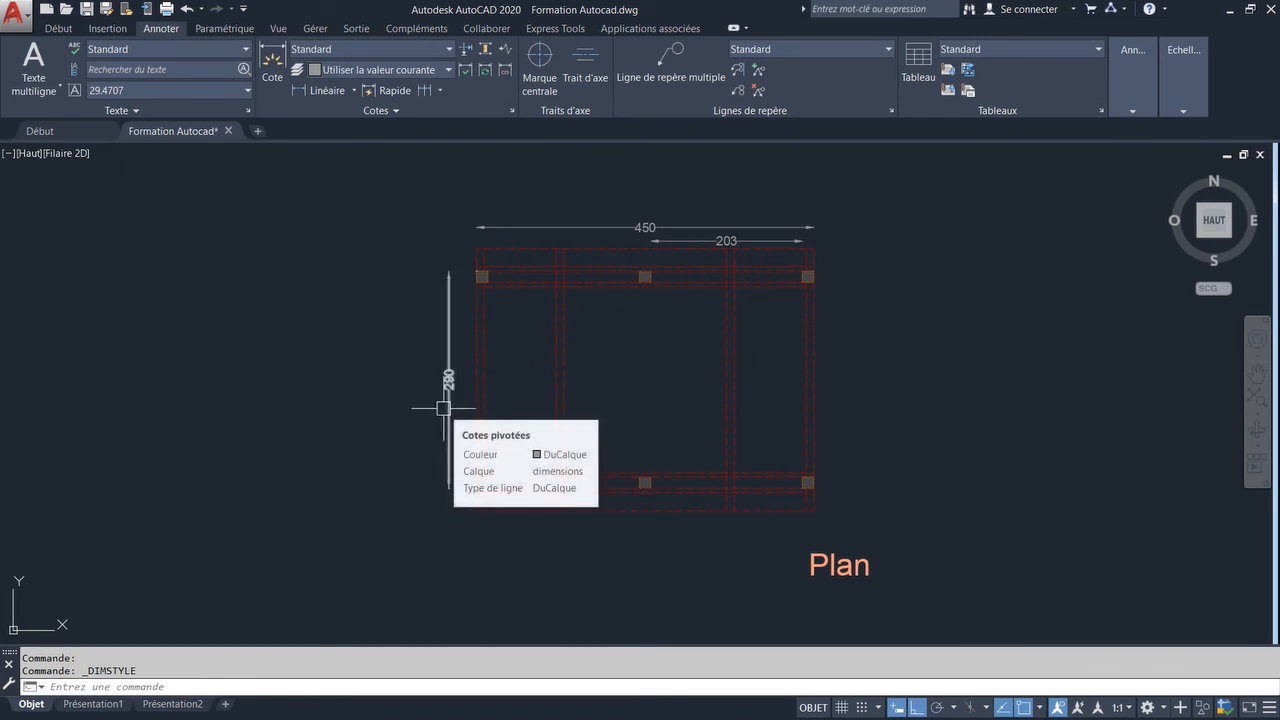